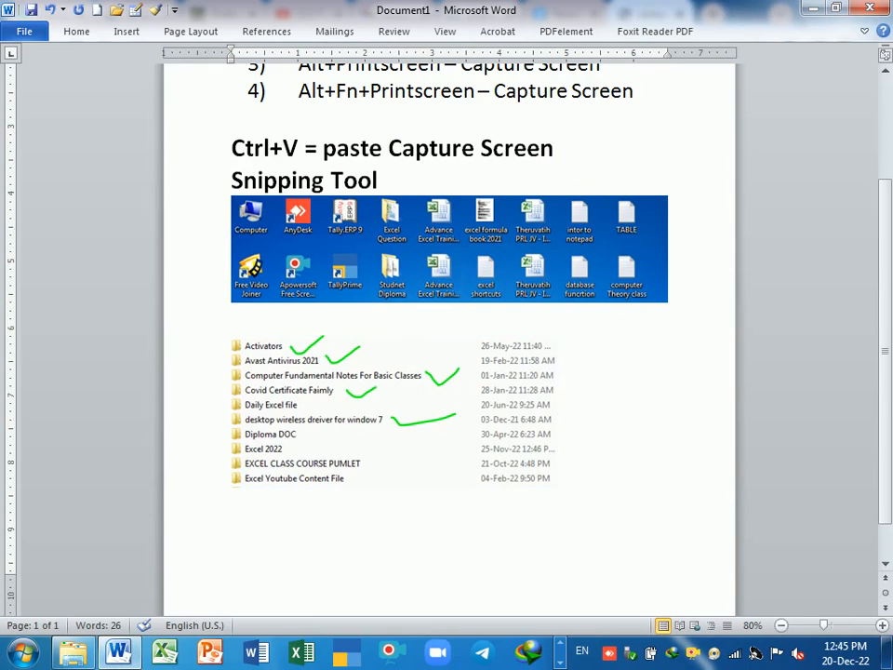
Step: Delete the desk-and-computer picture on the document's second page
scroll(447, 372, "down", 3)
left_click(298, 540)
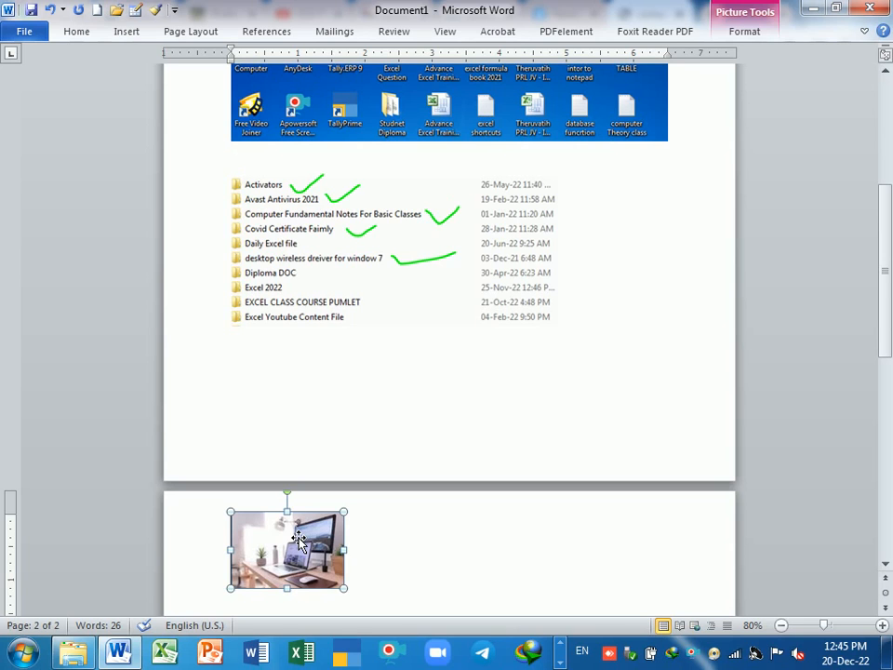
key("Delete")
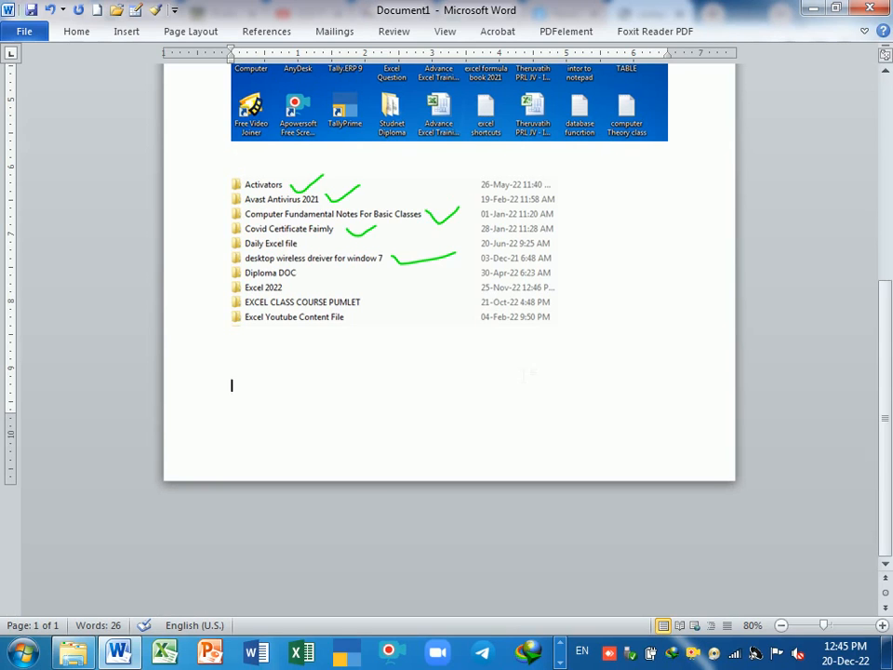
scroll(526, 376, "up", 4)
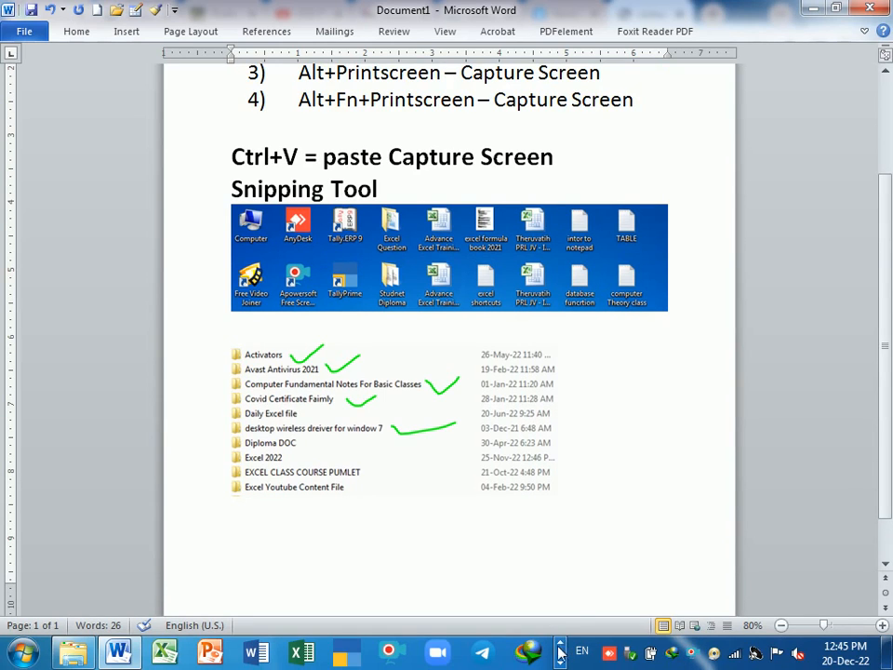
Step: Open the recent workbook "2022 Yutube Course Advance Excel 15 short" in Excel and go to the first rows of its sheet
left_click(347, 656)
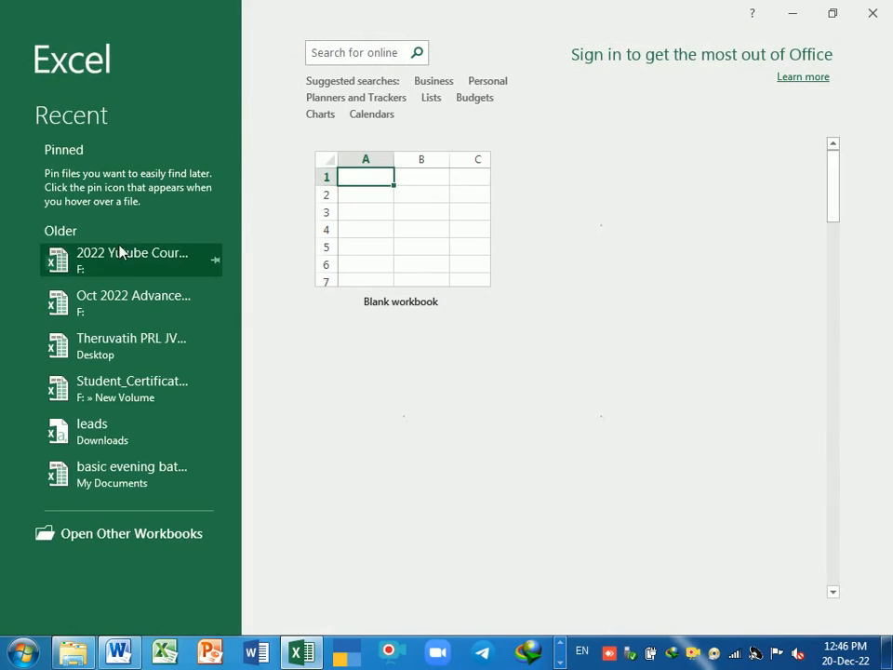
left_click(119, 251)
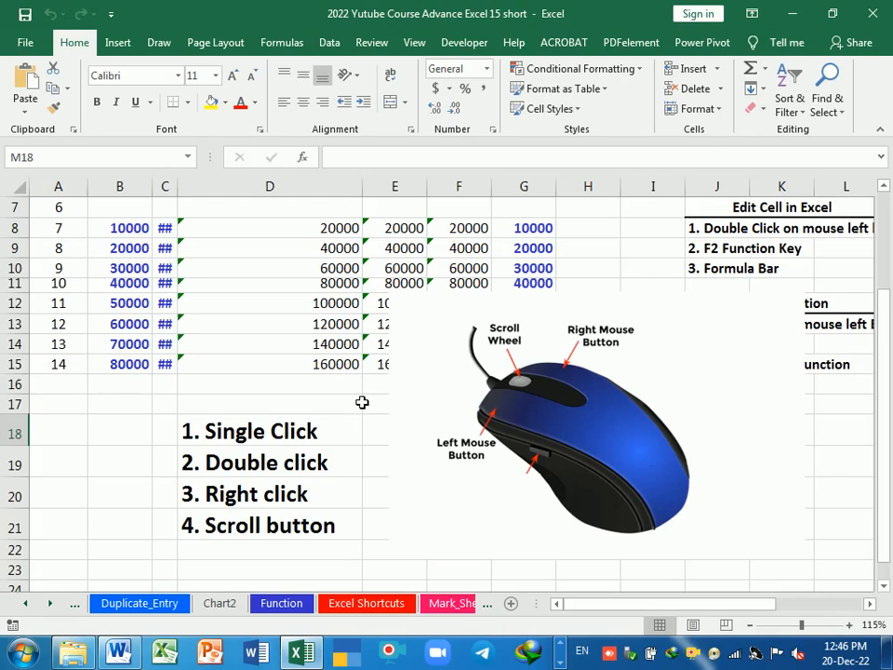
scroll(362, 402, "up", 2)
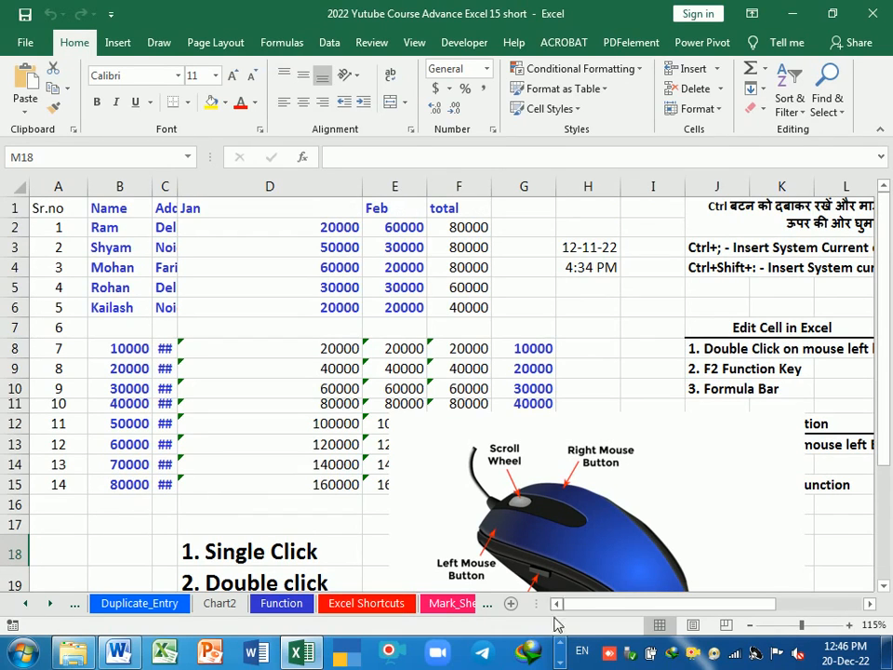
Step: Capture the Excel title bar and ribbon as a rectangular snip with Snipping Tool and copy the snip
left_click(558, 656)
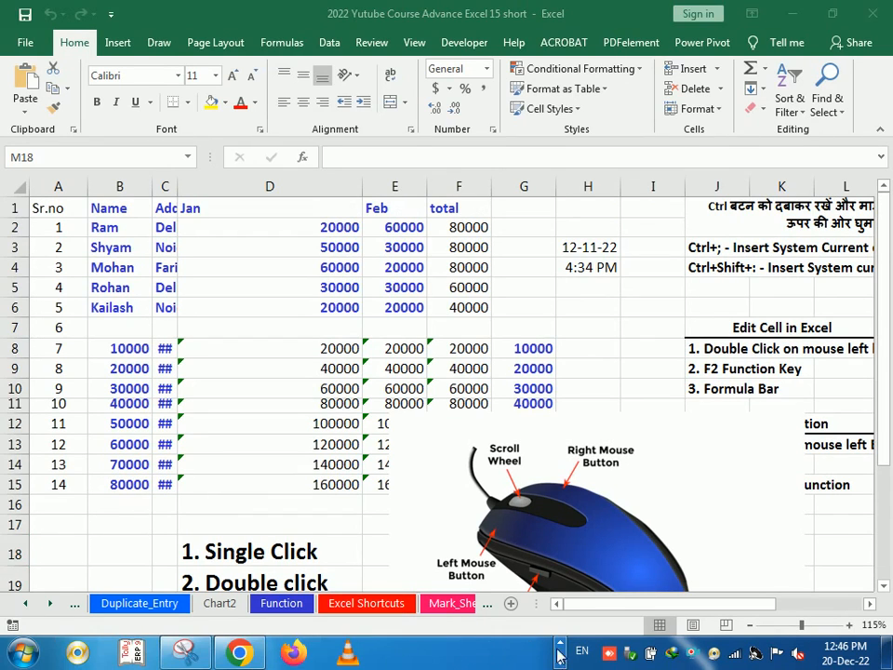
left_click(186, 652)
left_click(244, 141)
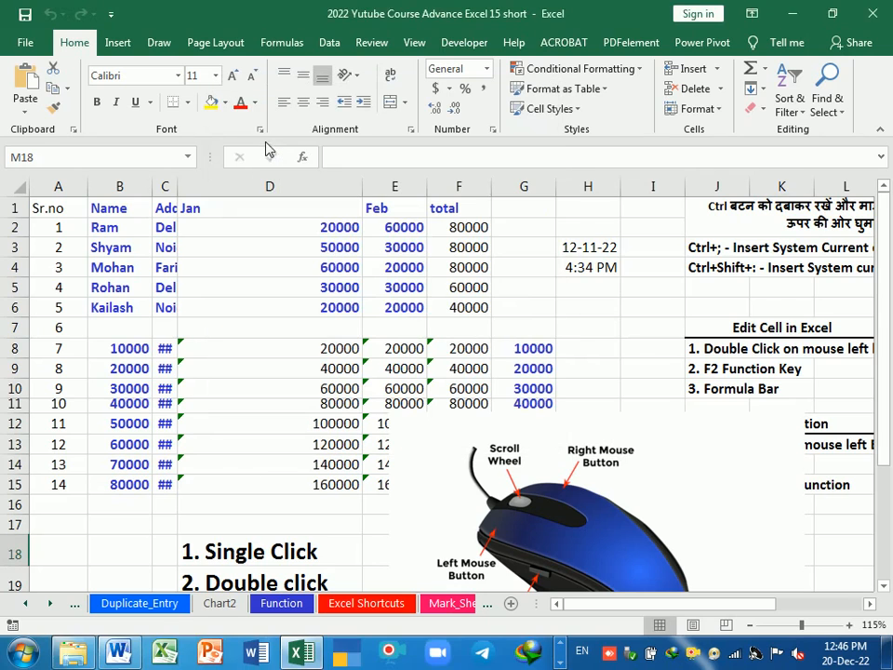
left_click_drag(1, 2, 889, 136)
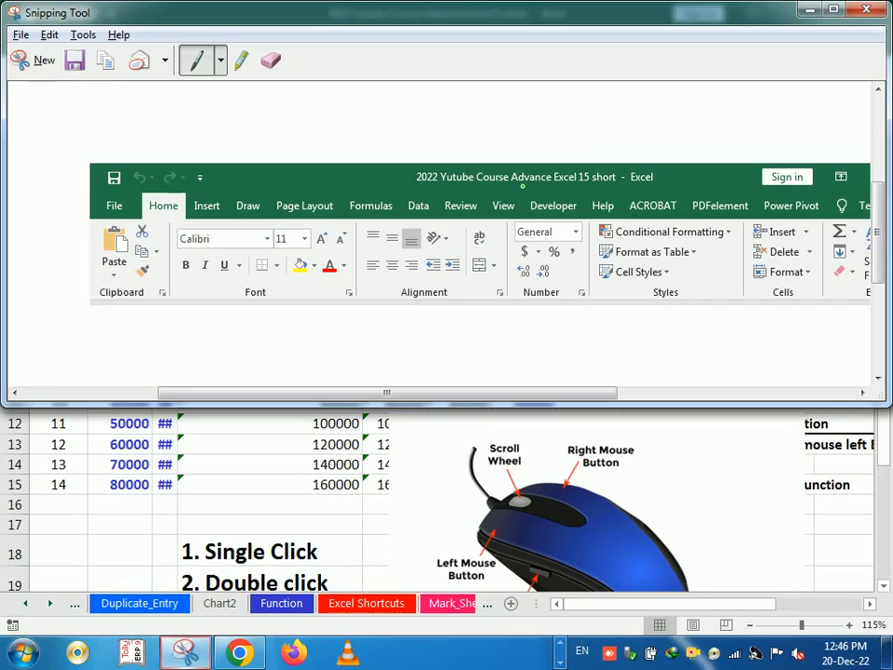
right_click(519, 190)
left_click(558, 220)
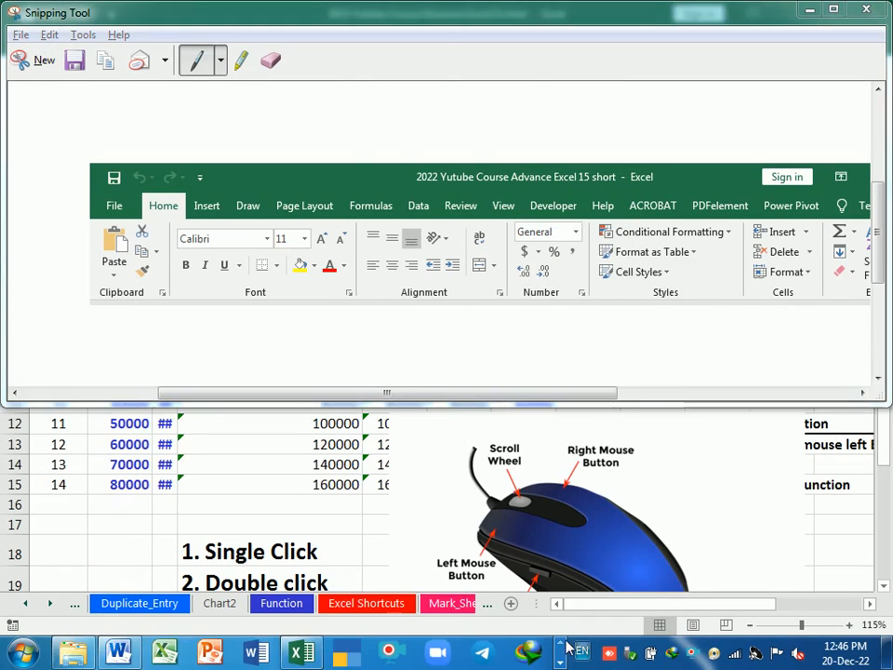
Step: Paste the ribbon snip into the Word document below the folder list and enlarge it to about 7.33" wide
left_click(120, 652)
key("ctrl+v")
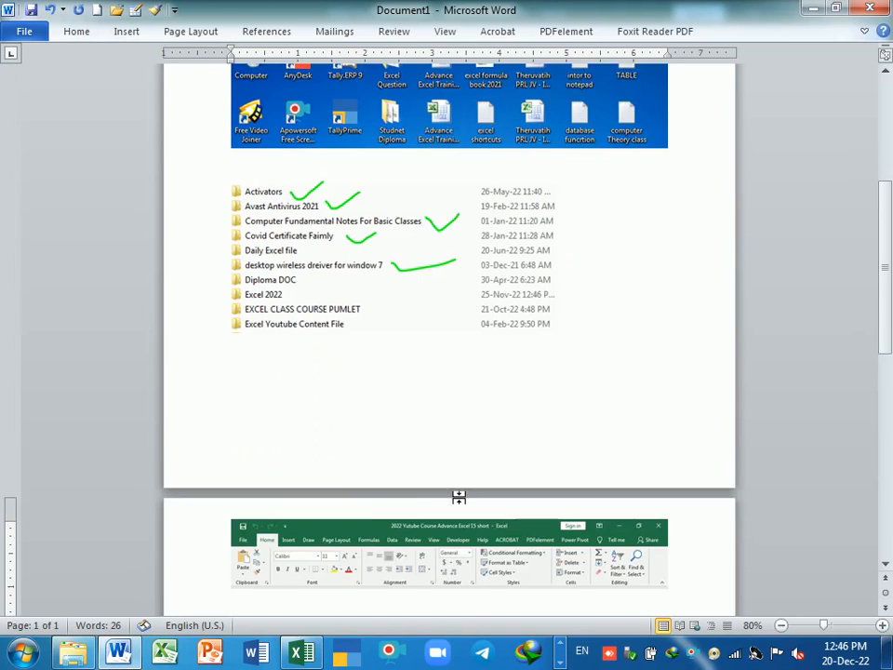
scroll(475, 528, "down", 1)
left_click(455, 511)
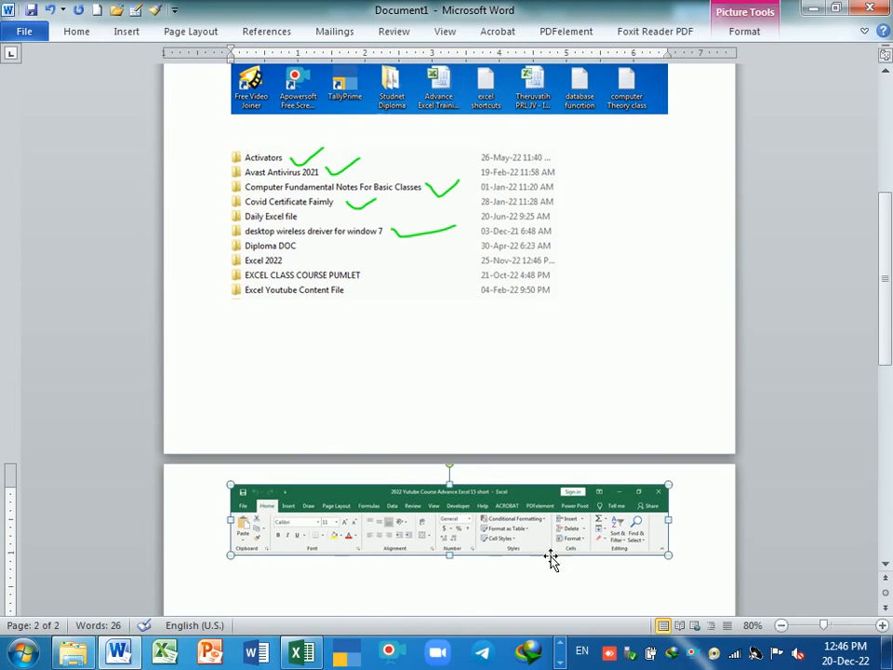
left_click_drag(231, 555, 149, 569)
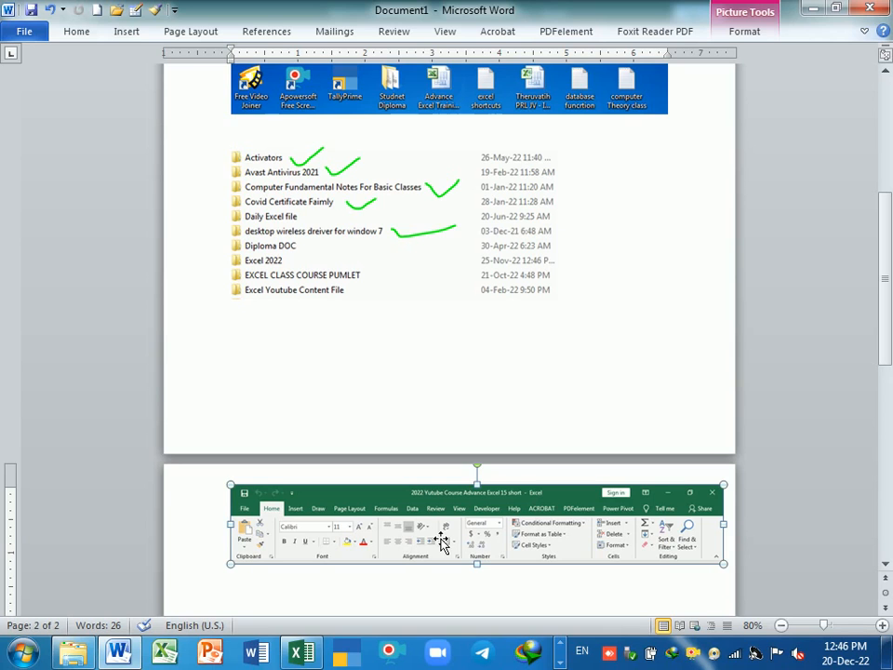
Step: Set the ribbon picture's text wrapping to Square
left_click(745, 31)
left_click(575, 89)
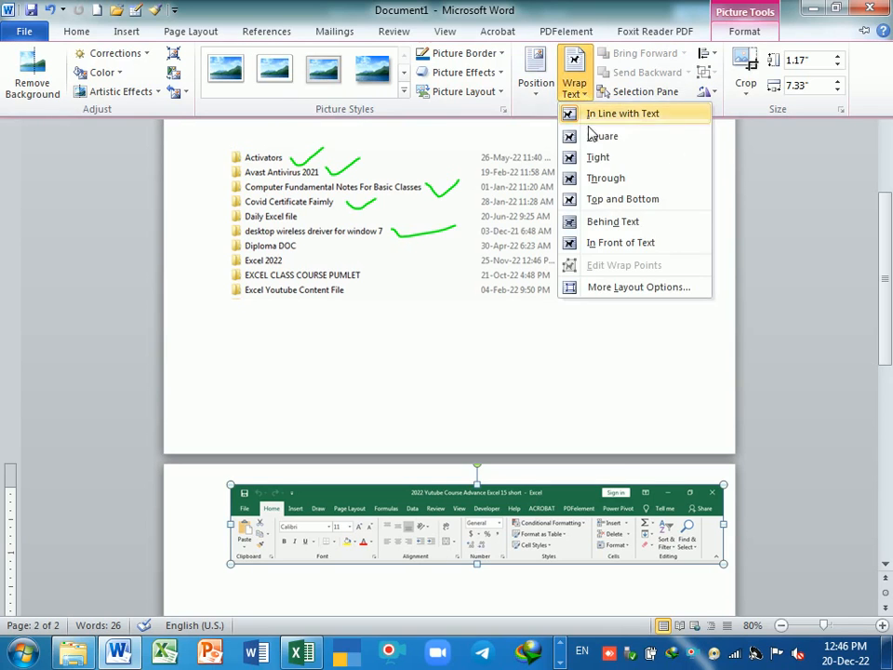
left_click(600, 136)
Step: Try to move the ribbon picture up into the empty area under the folder list on page one
left_click_drag(498, 530, 480, 370)
scroll(478, 368, "up", 5)
scroll(470, 371, "down", 8)
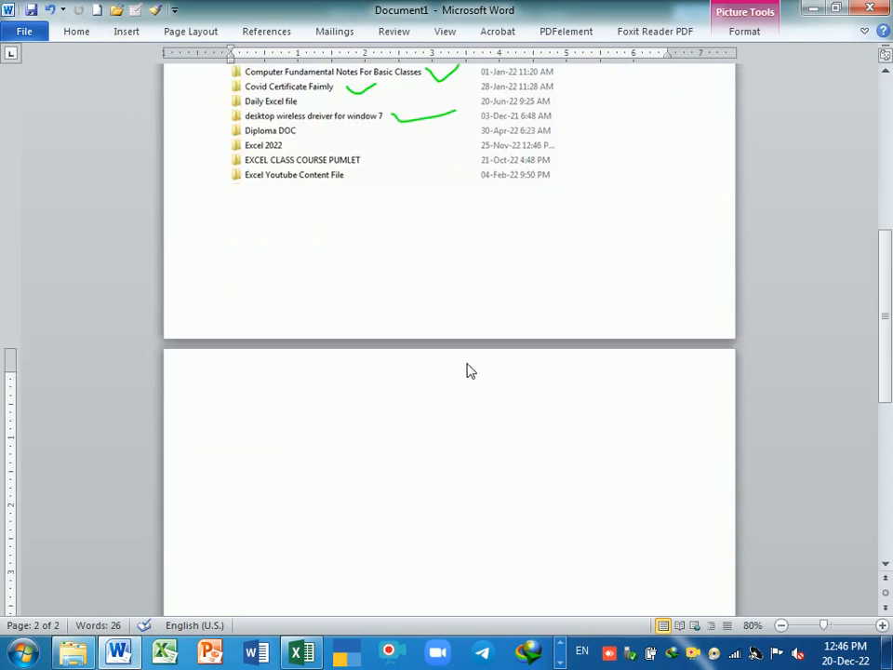
scroll(470, 371, "down", 5)
left_click_drag(470, 506, 438, 275)
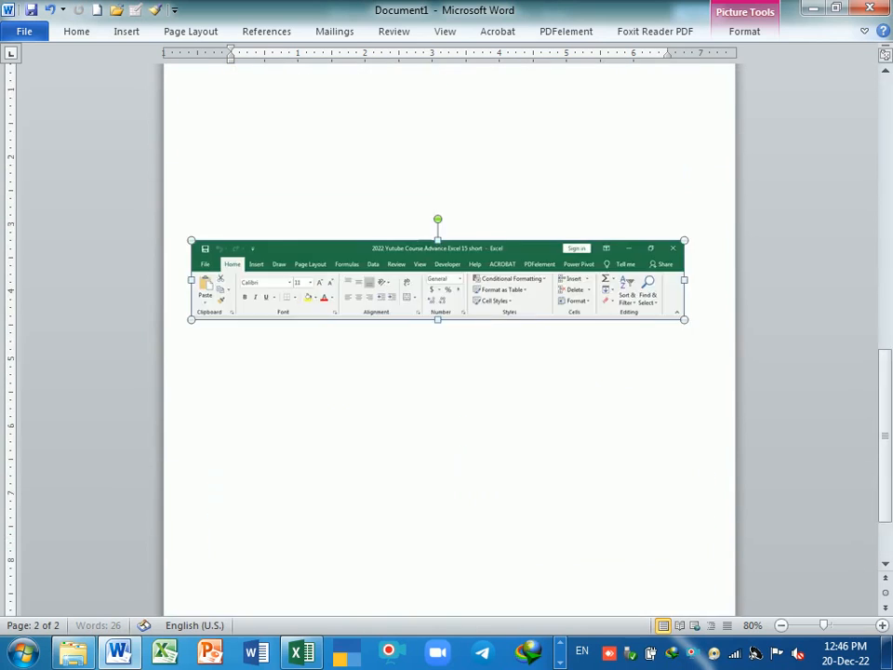
scroll(493, 382, "up", 6)
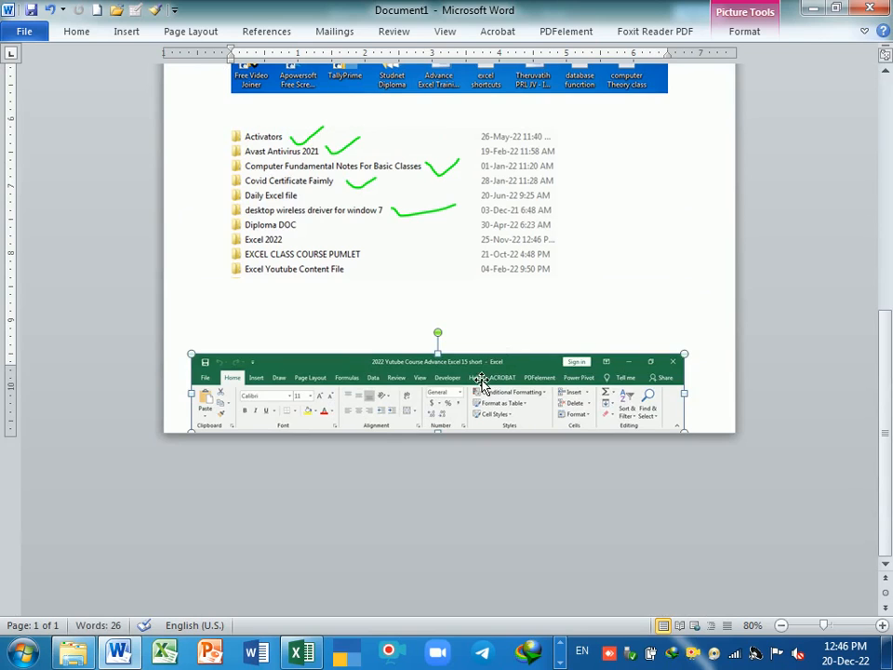
left_click_drag(481, 381, 478, 351)
Step: Delete the ribbon picture and return to the "Print screen – Capture screen" line of the list
scroll(478, 353, "down", 6)
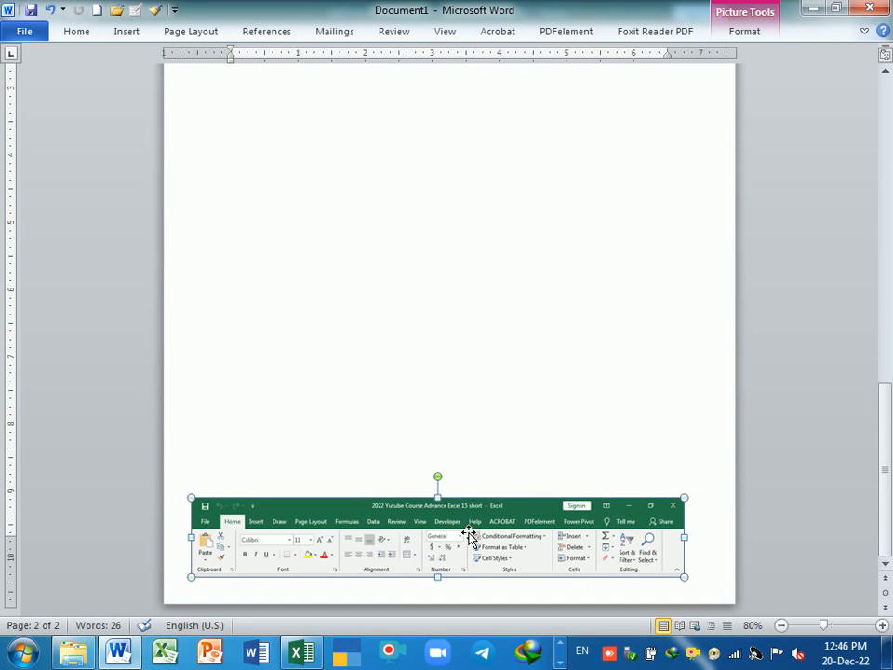
key("Delete")
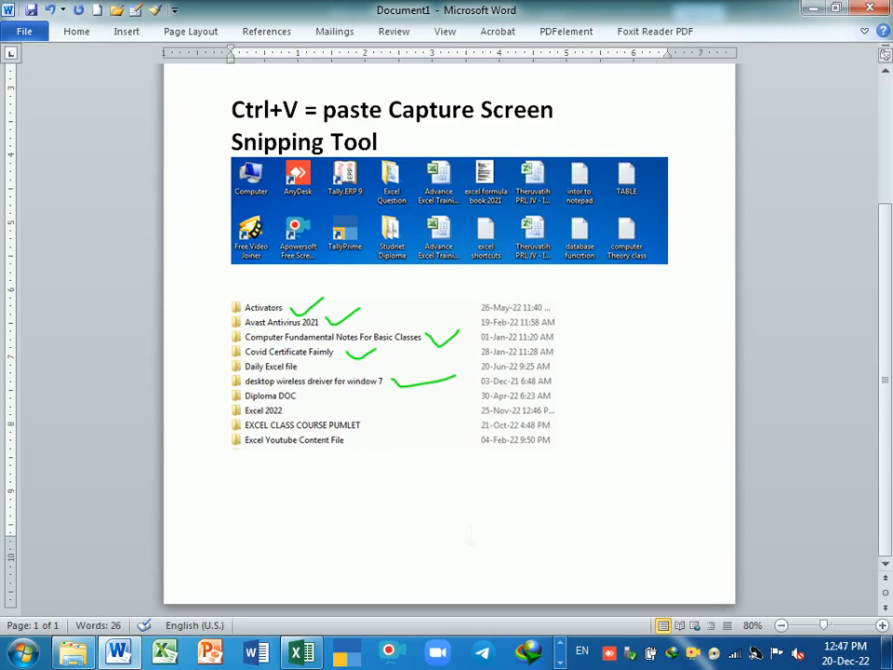
scroll(453, 364, "up", 3)
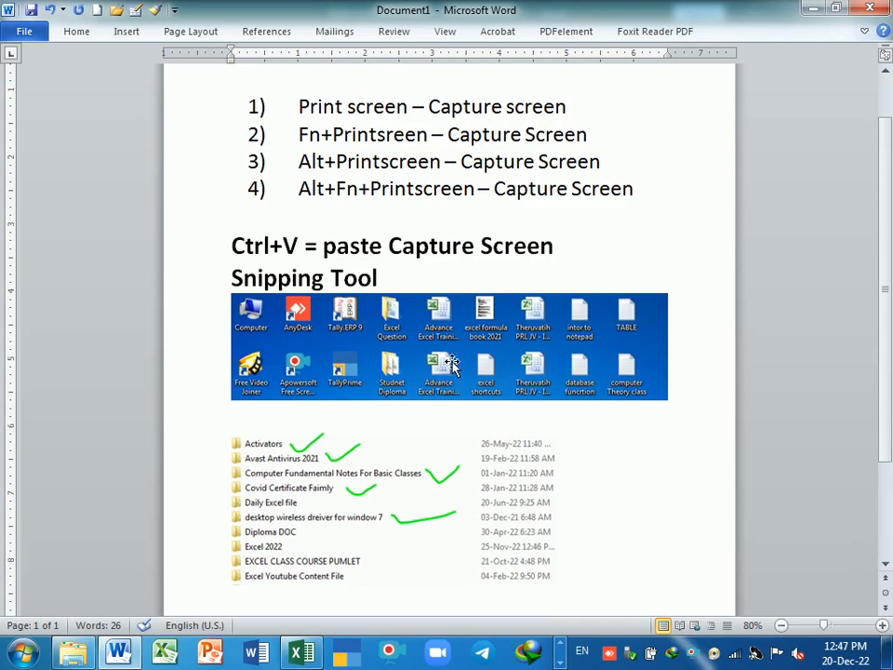
left_click(302, 107)
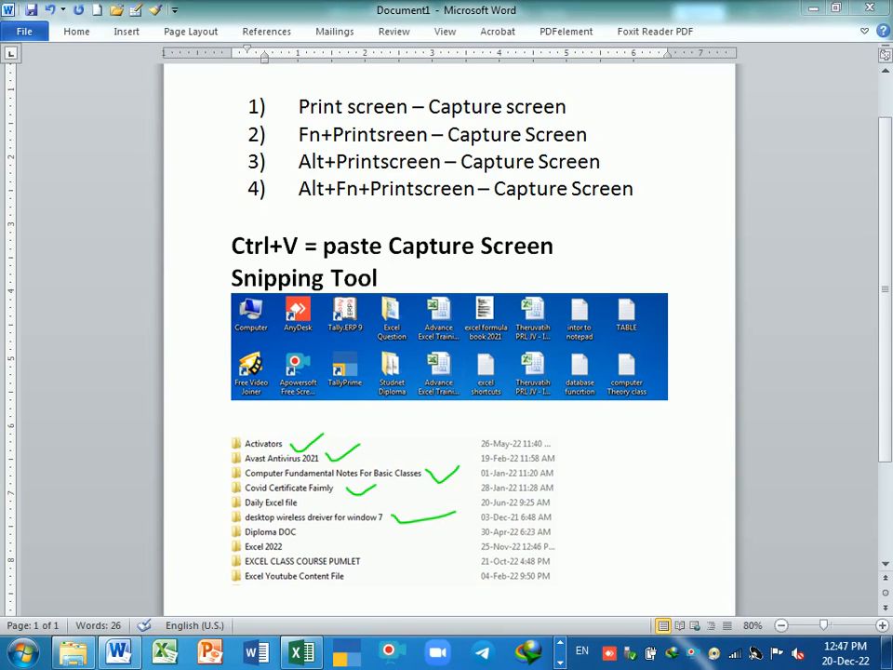
Step: Switch to the Excel workbook and capture its title bar, ribbon and formula bar as a free-form snip with Snipping Tool
left_click(559, 661)
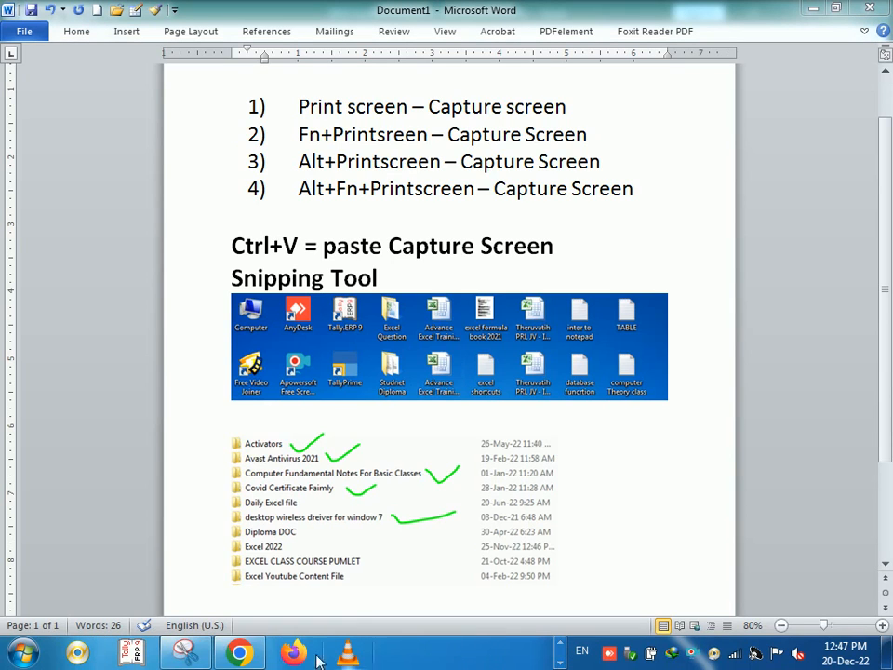
left_click(559, 642)
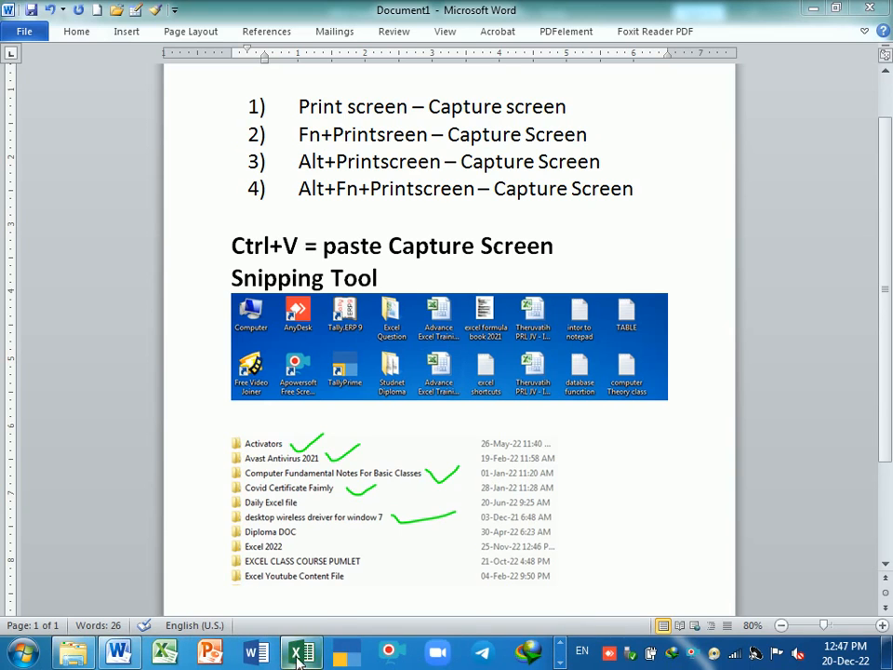
left_click(298, 656)
left_click(560, 661)
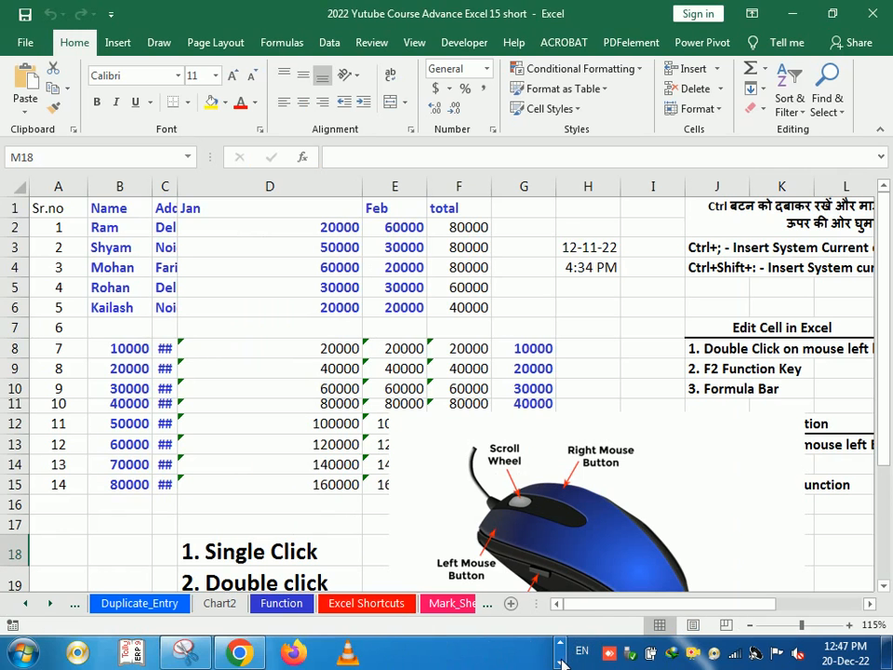
left_click(185, 651)
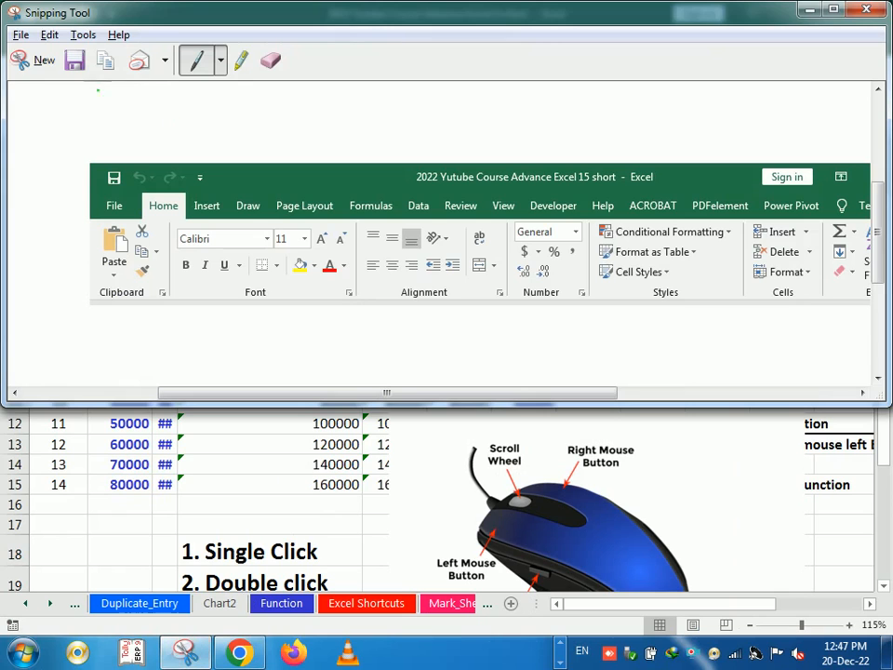
left_click(37, 59)
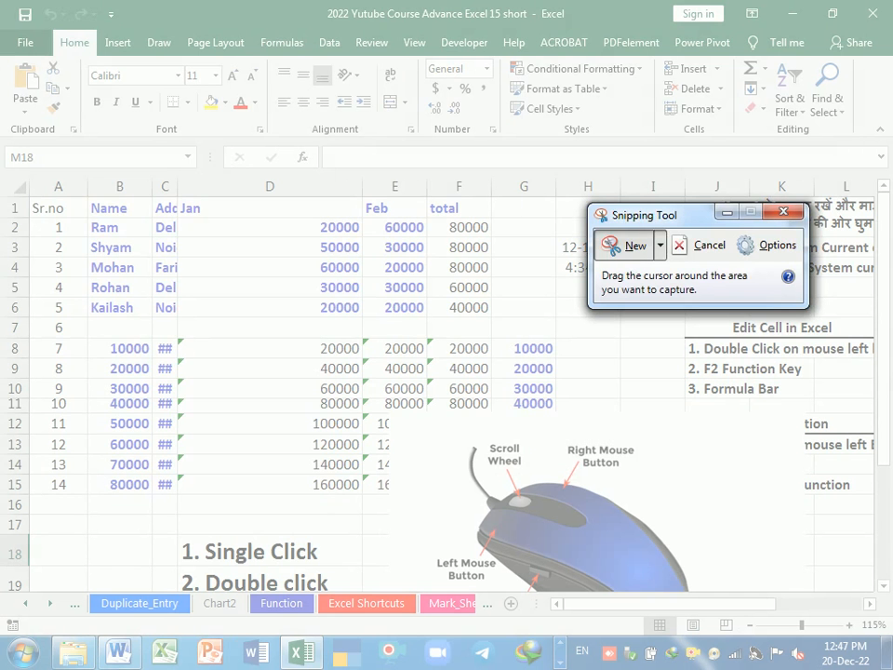
left_click(661, 248)
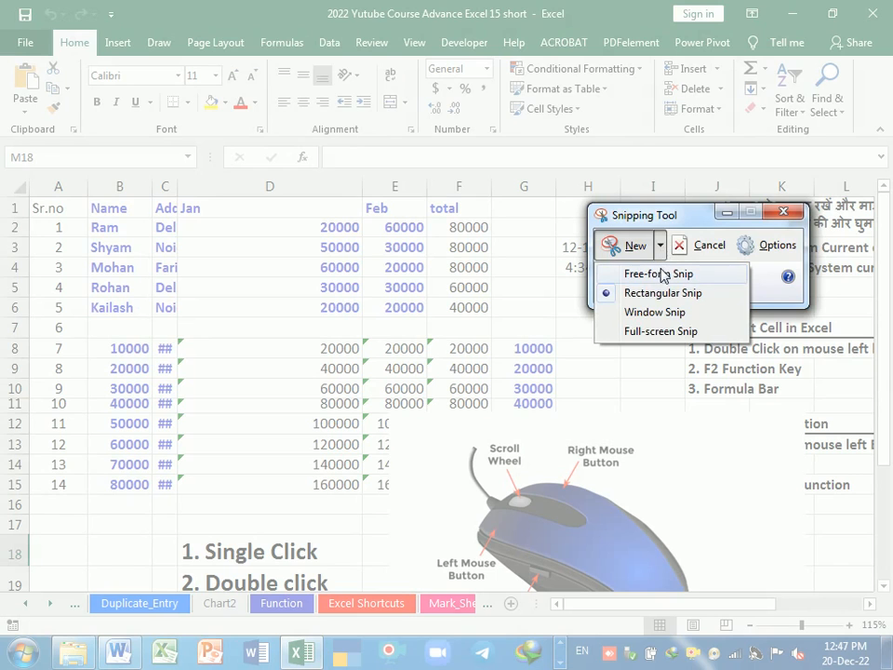
left_click(648, 278)
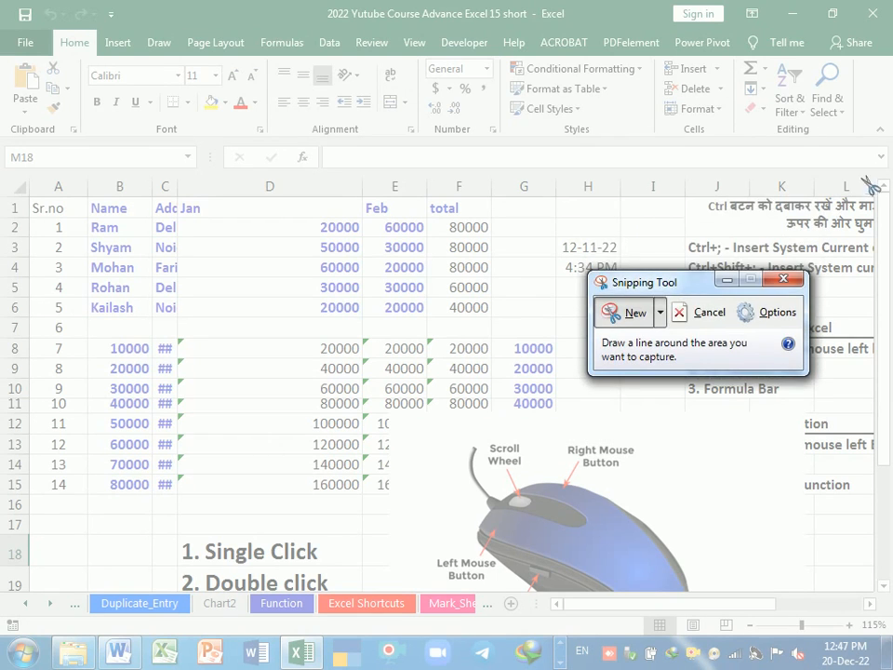
mouse_move(884, 162)
left_mouse_down()
mouse_move(880, 155)
mouse_move(794, 171)
mouse_move(680, 175)
mouse_move(36, 175)
mouse_move(13, 104)
mouse_move(82, 14)
mouse_move(884, 9)
left_mouse_up()
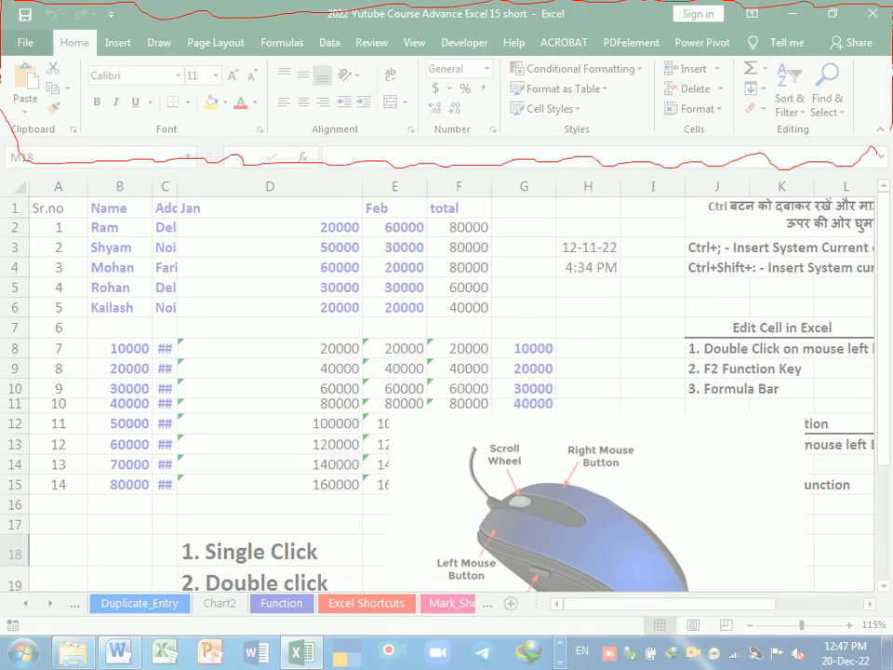
left_click_drag(886, 168, 884, 173)
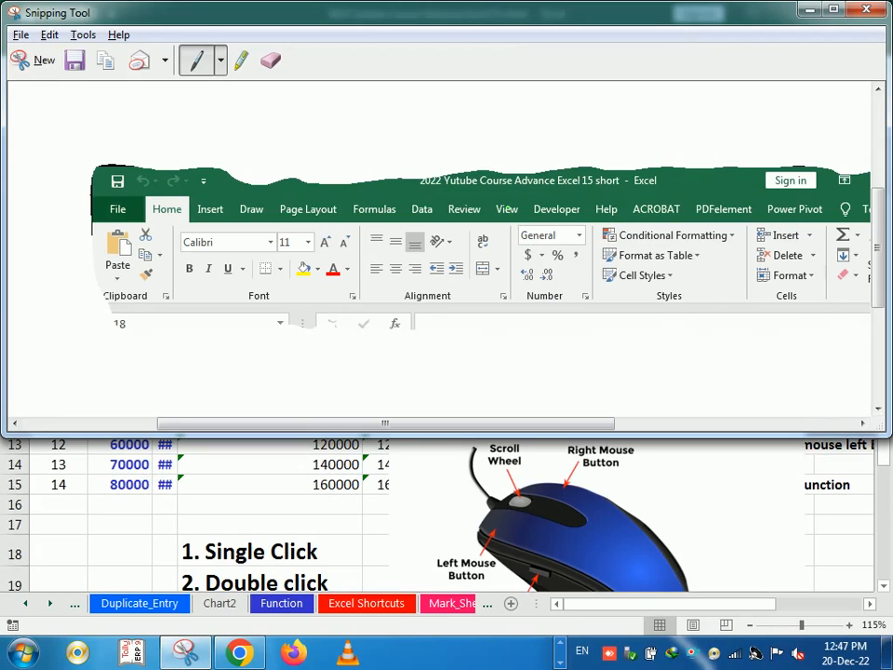
Step: Highlight the lower alignment buttons, the ribbon tab names from Formulas to View, and Conditional Formatting in yellow on the snip
left_click(242, 60)
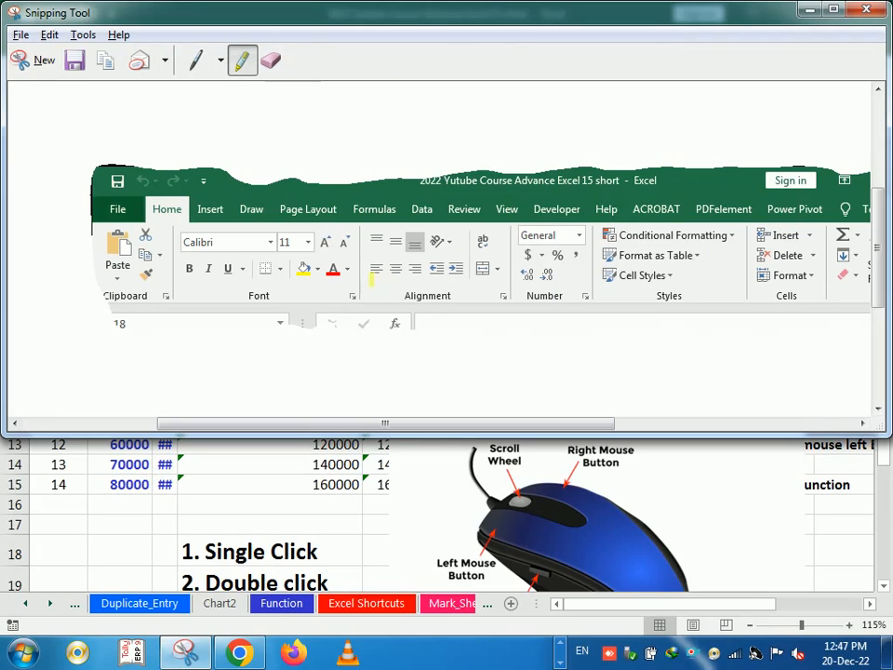
mouse_move(370, 278)
left_mouse_down()
mouse_move(490, 270)
mouse_move(388, 274)
left_mouse_up()
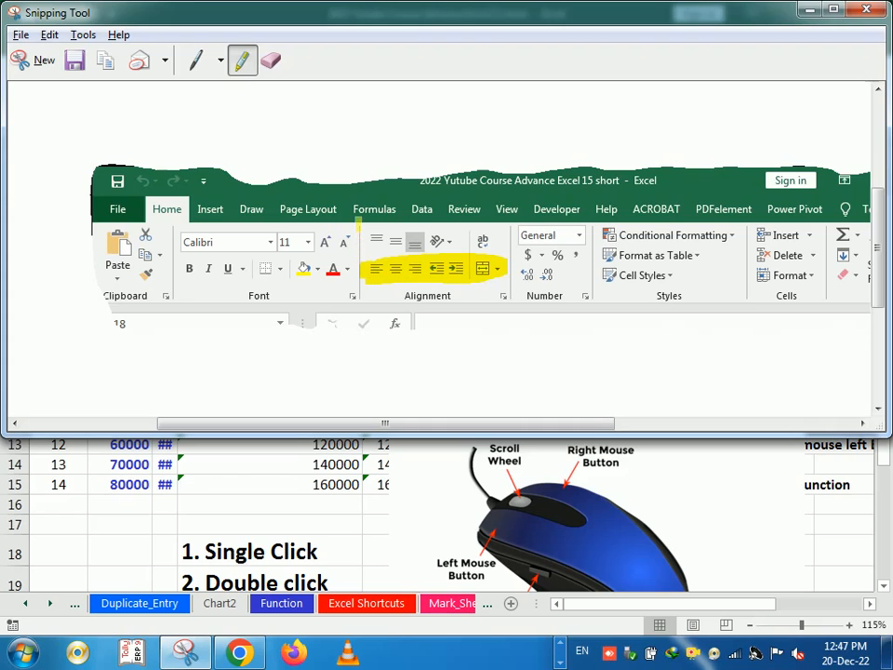
left_click_drag(354, 208, 553, 210)
left_click_drag(607, 236, 725, 236)
Step: Copy the highlighted Excel ribbon snip, paste it below the folder list picture in the Word document and select it
right_click(573, 277)
left_click(610, 304)
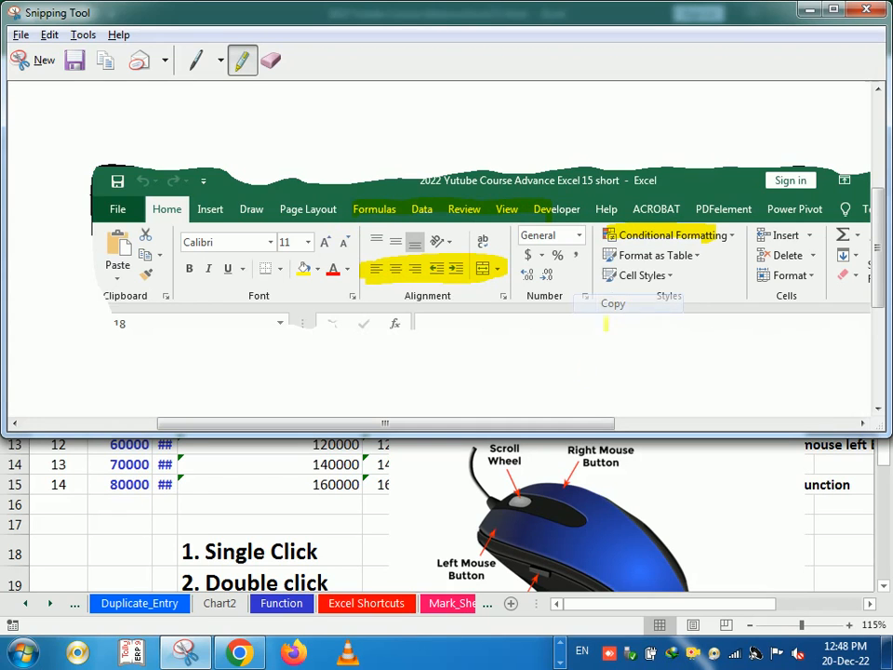
left_click(562, 651)
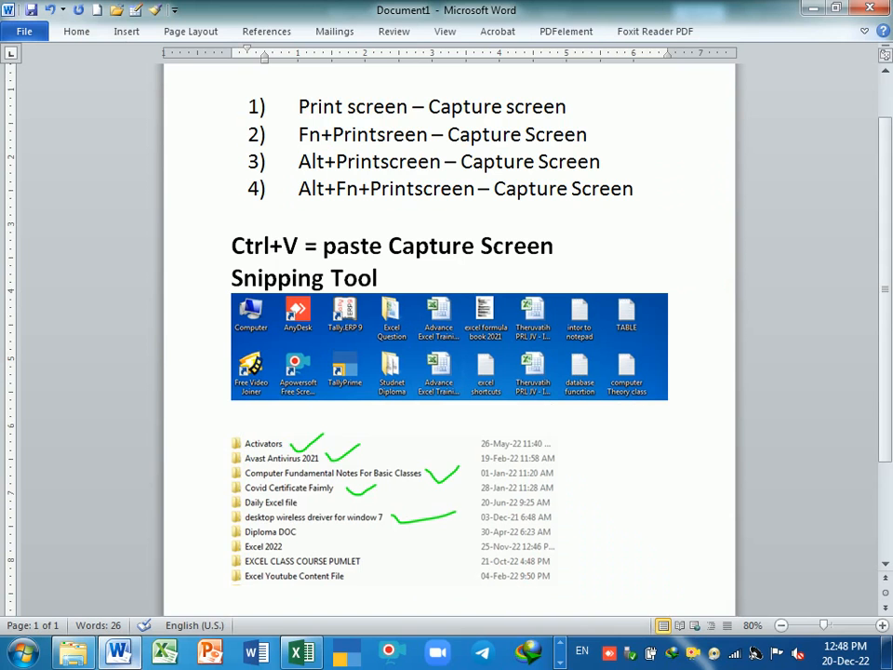
left_click(118, 651)
scroll(468, 409, "down", 3)
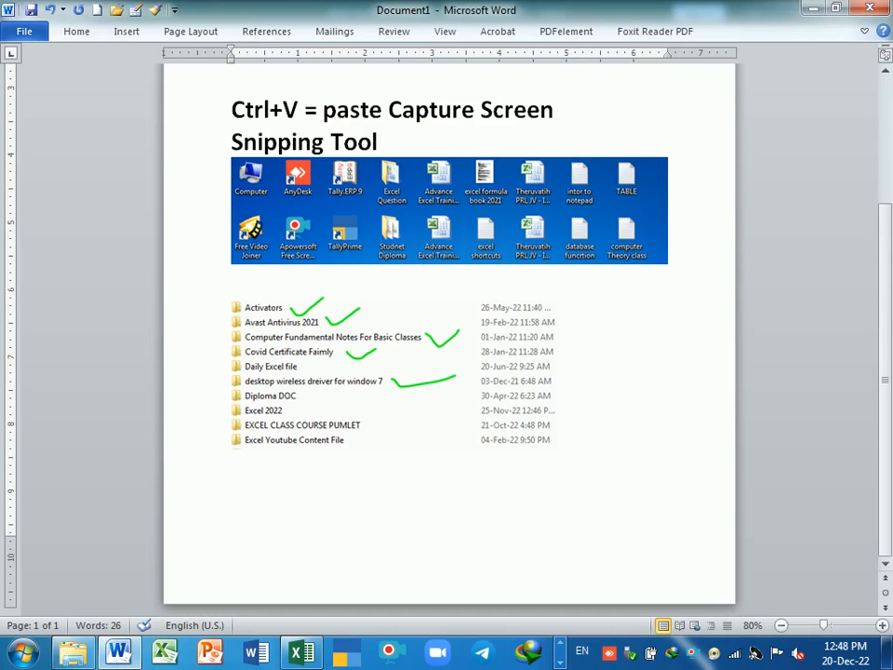
key("ctrl+v")
scroll(448, 483, "up", 5, "ctrl")
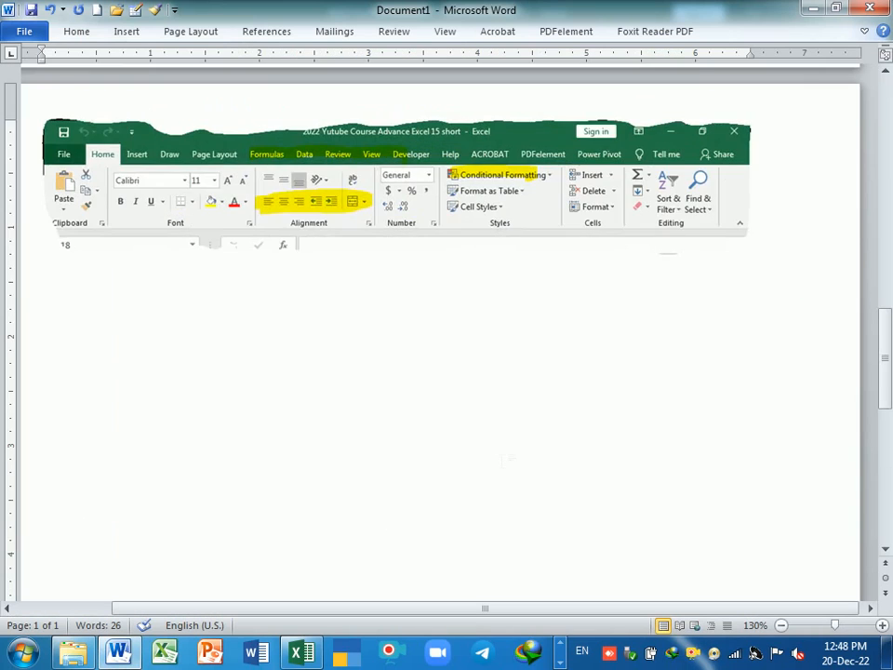
scroll(503, 459, "up", 3)
left_click(503, 447)
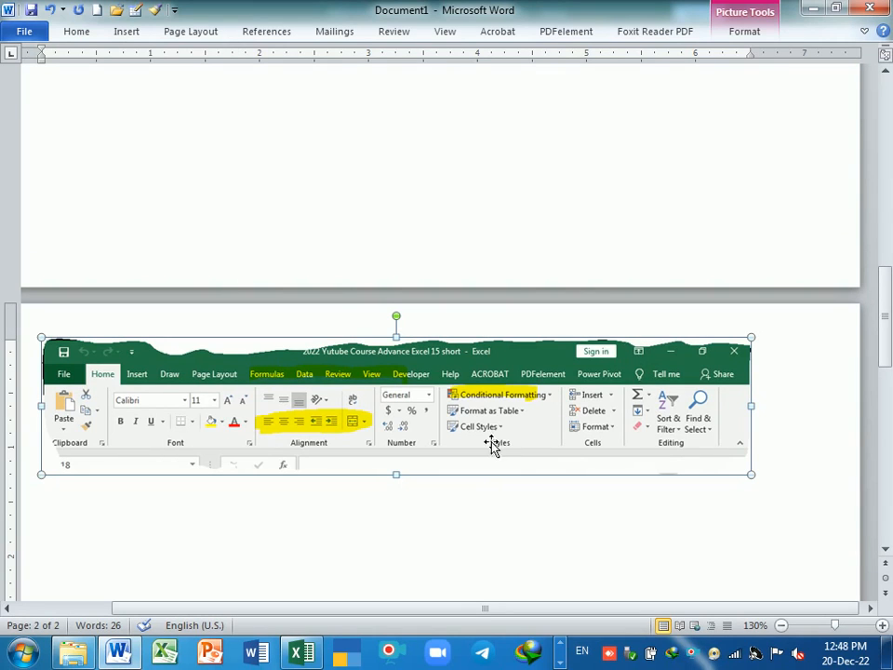
Step: Switch to TallyPrime, continue in Educational Mode and open the company 2 2nd Types of Interest Calculation
left_click(345, 656)
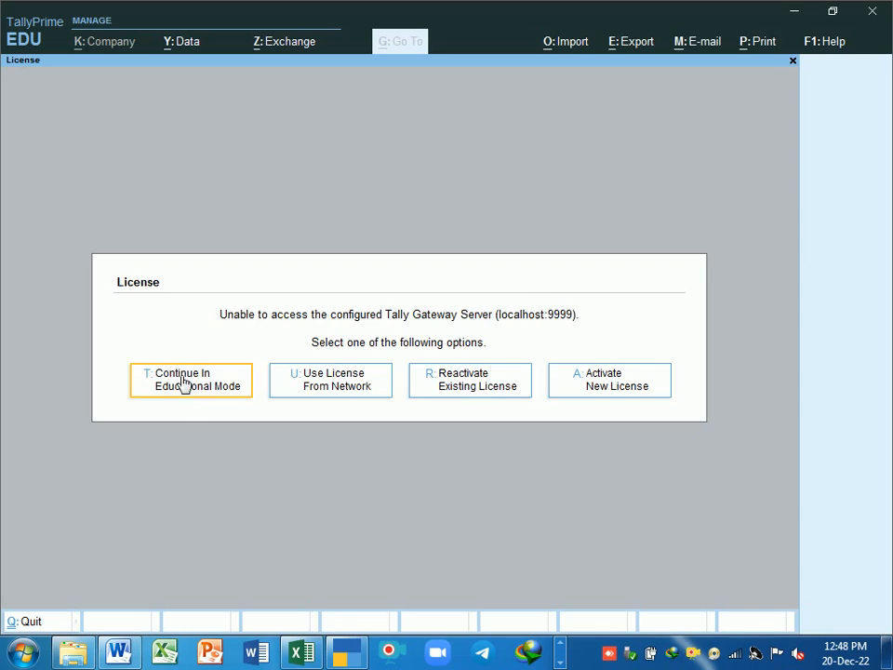
left_click(184, 384)
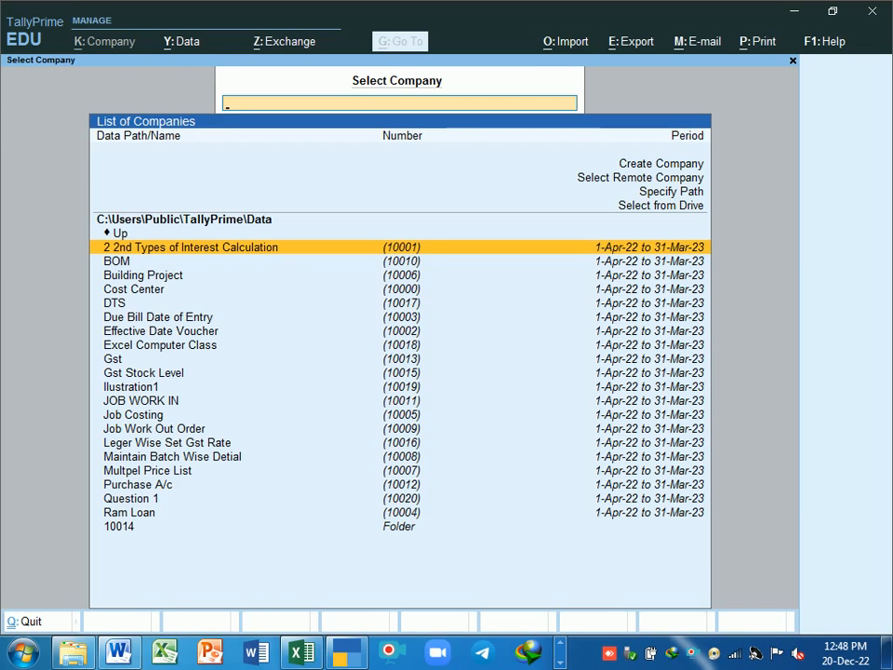
left_click(213, 248)
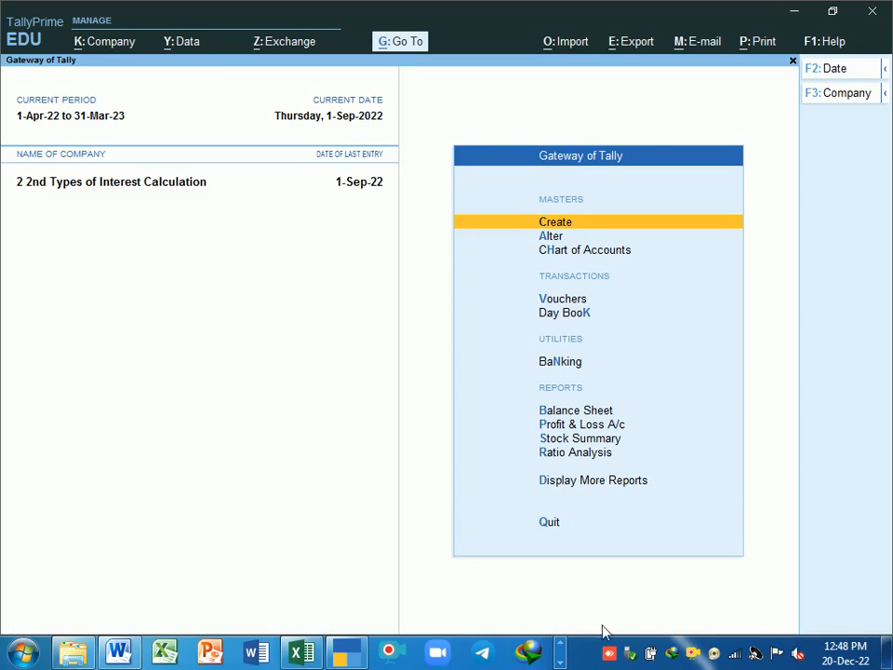
Step: Capture the Gateway of Tally menu as a rectangular snip with Snipping Tool
left_click(561, 659)
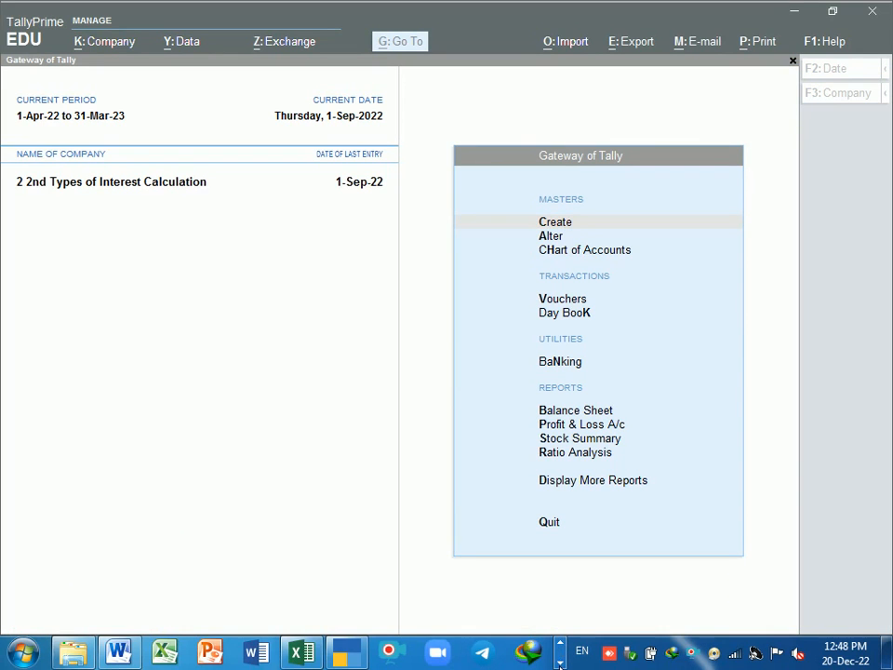
left_click(560, 642)
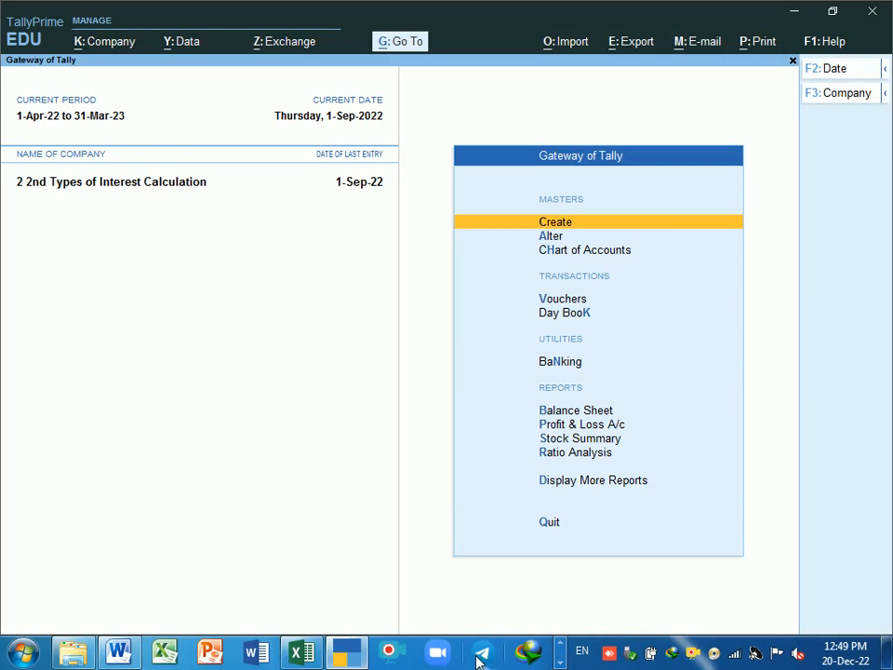
left_click(560, 649)
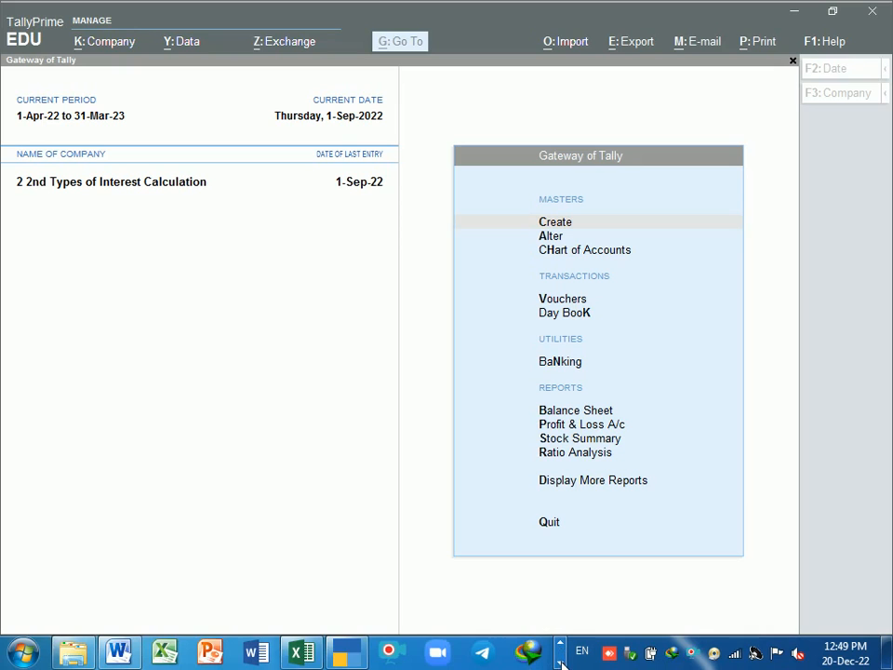
left_click(561, 662)
left_click(185, 653)
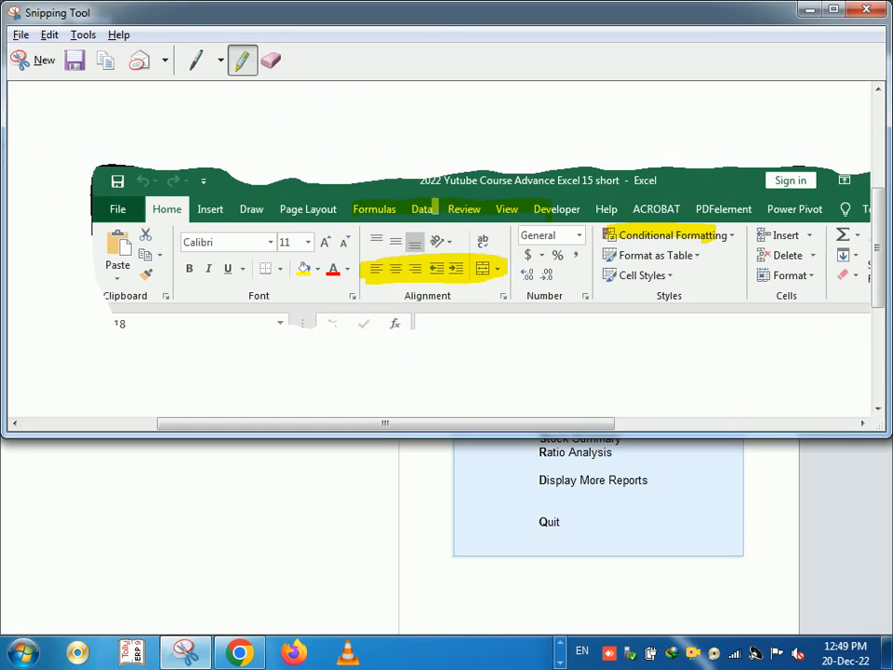
left_click(22, 61)
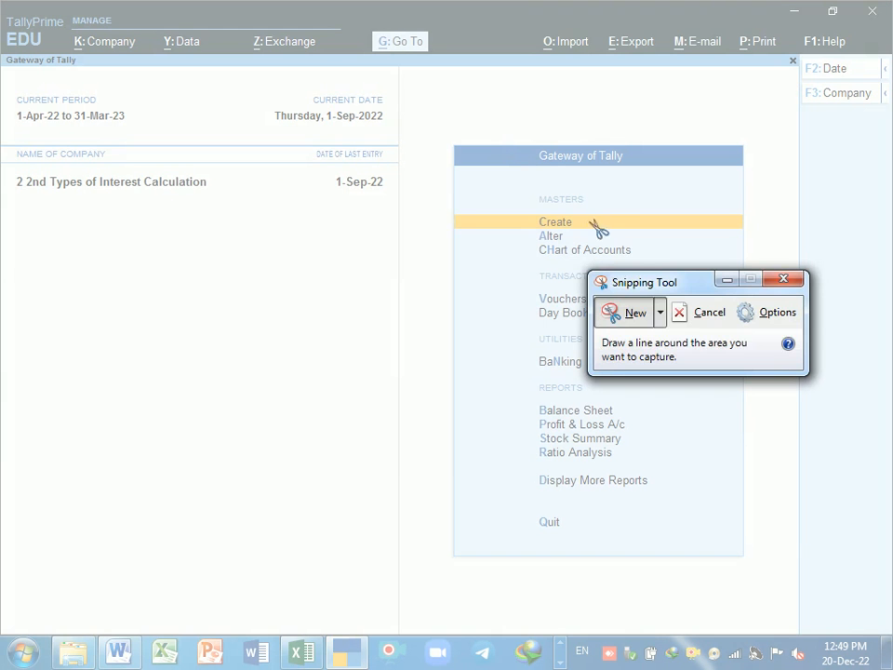
left_click(660, 314)
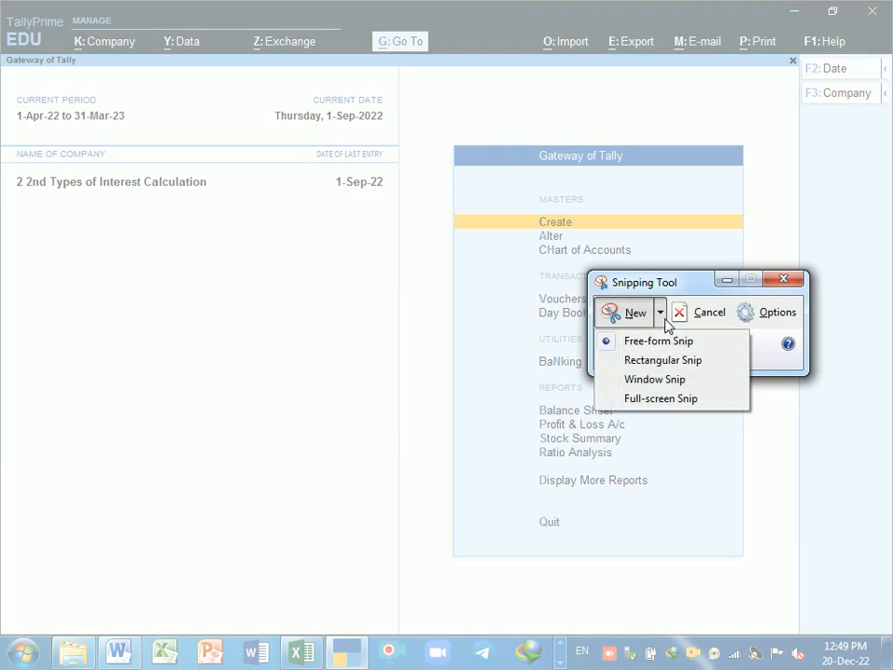
left_click(663, 362)
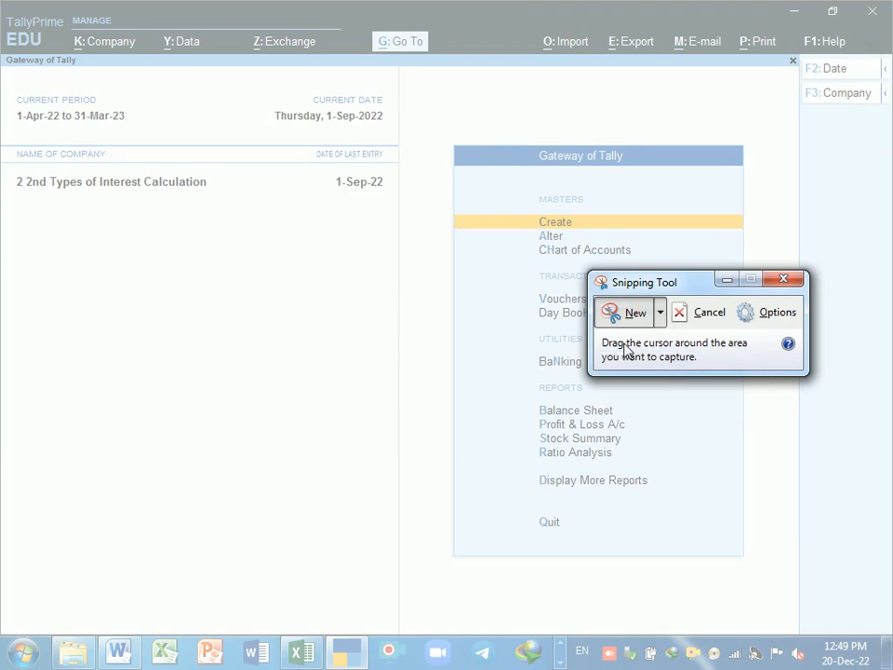
left_click_drag(455, 145, 758, 570)
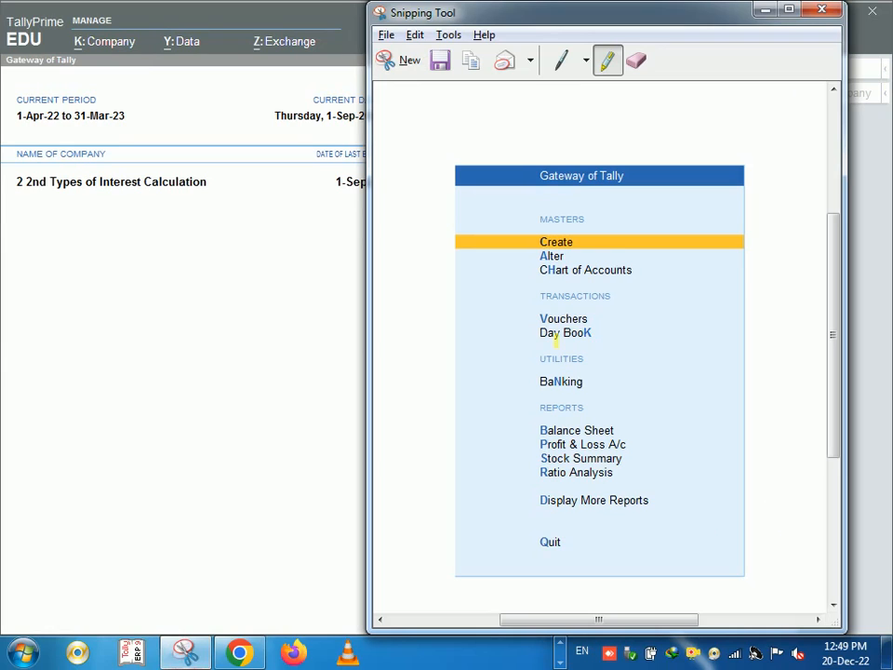
Step: Copy the Gateway of Tally snip, paste it into the Word document at the folder list picture and select it
right_click(588, 333)
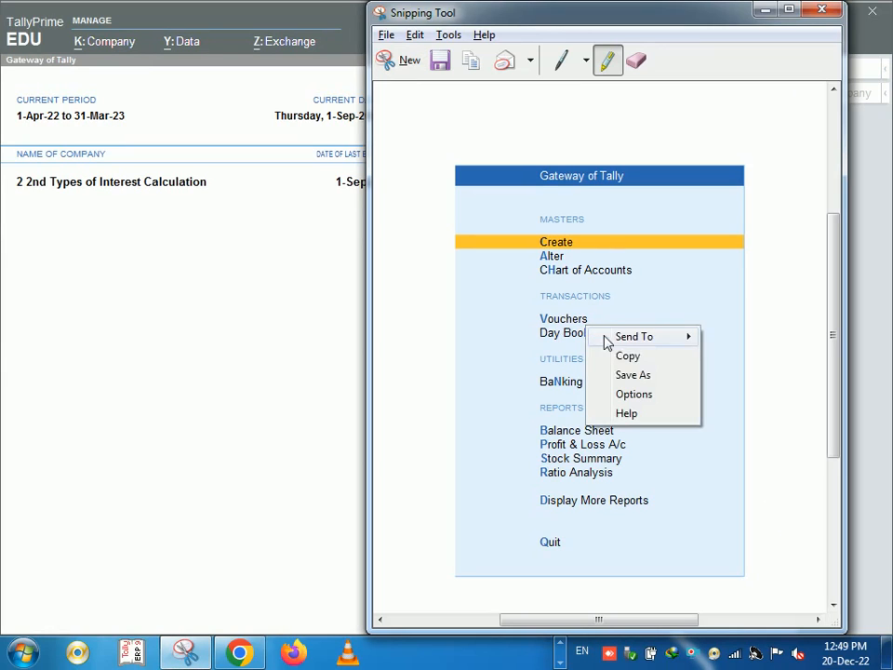
left_click(629, 358)
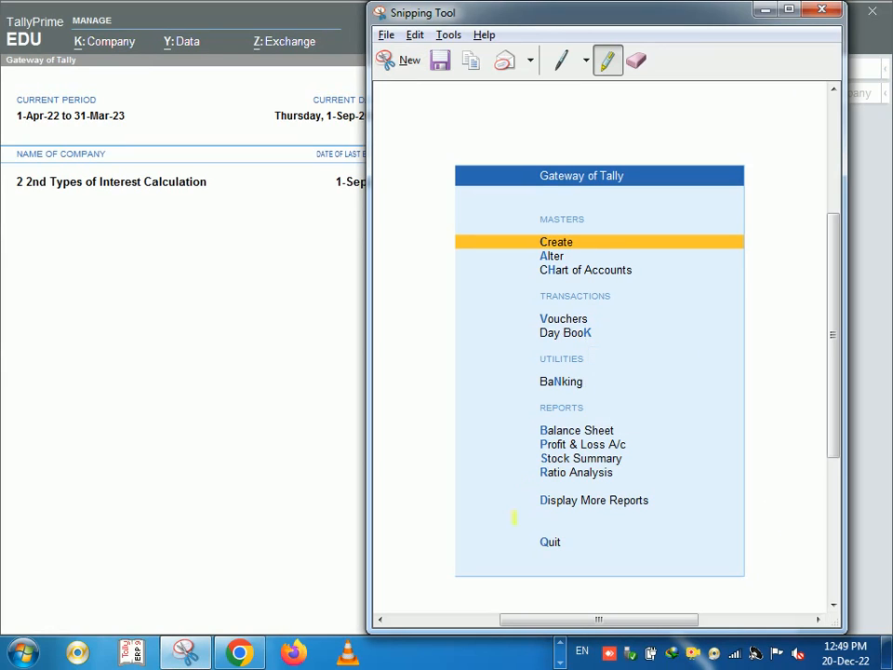
left_click(560, 662)
left_click(129, 655)
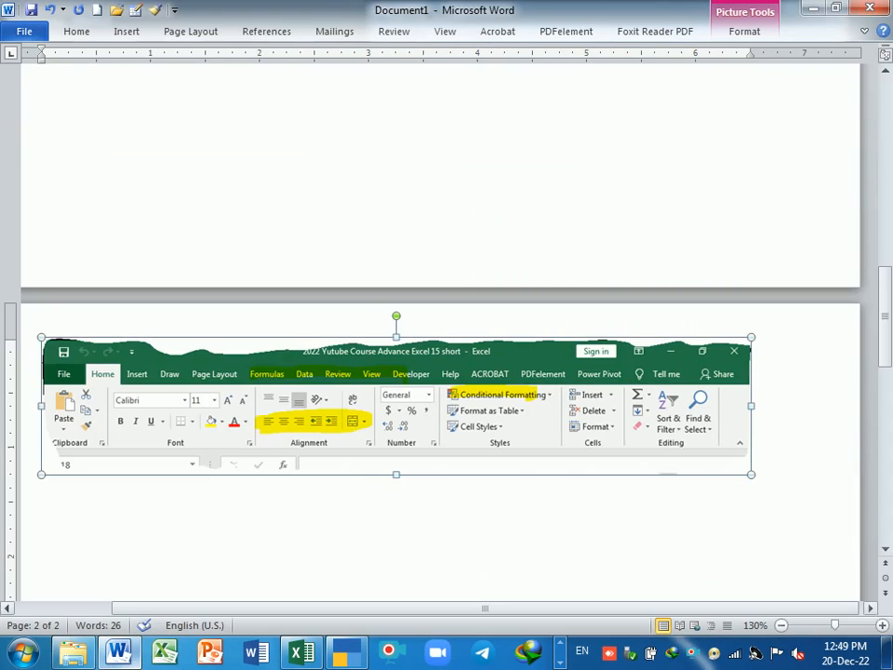
scroll(377, 472, "up", 6)
scroll(398, 379, "up", 3)
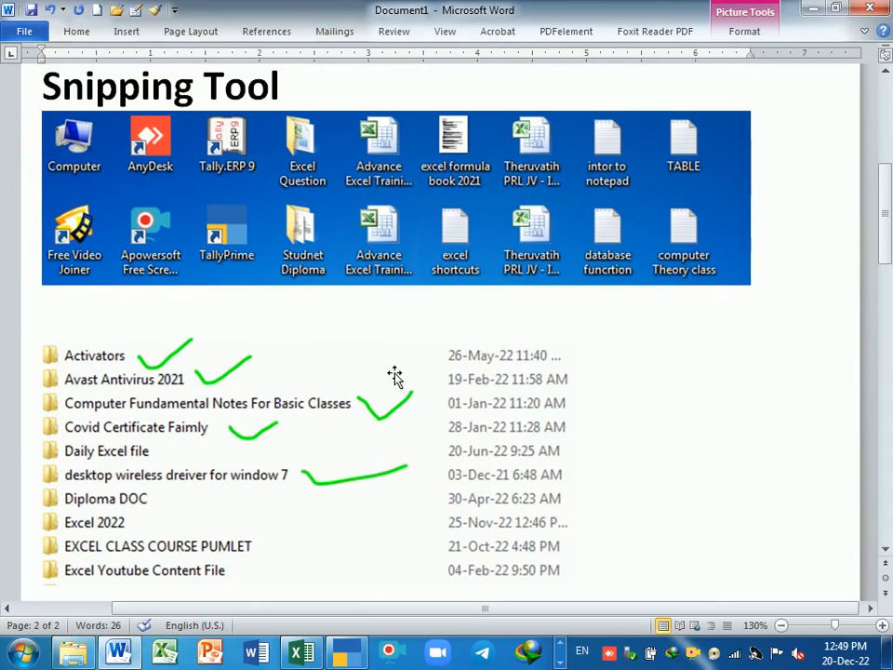
left_click(500, 477)
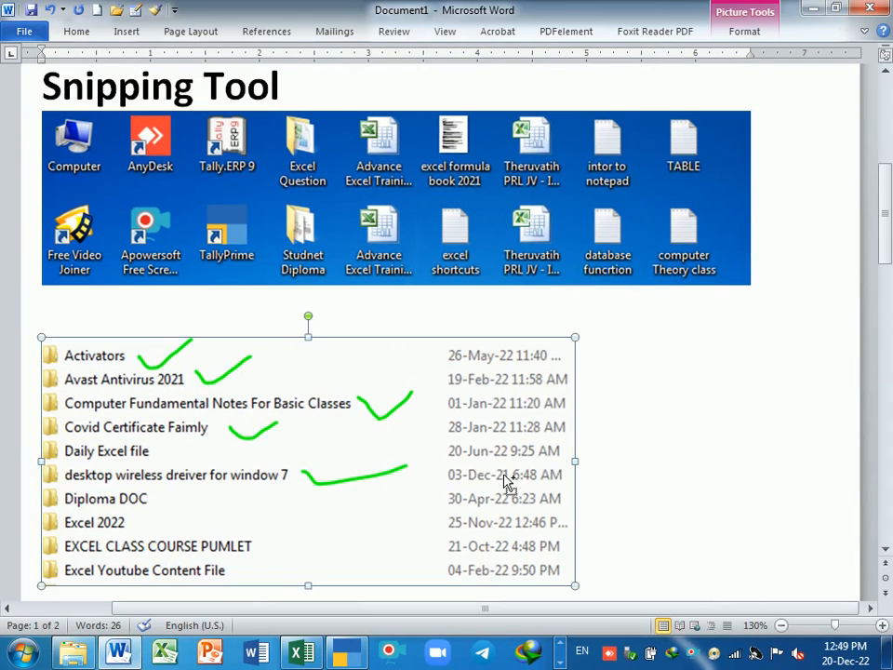
key("ctrl+v")
scroll(420, 346, "up", 7)
scroll(297, 275, "down", 3)
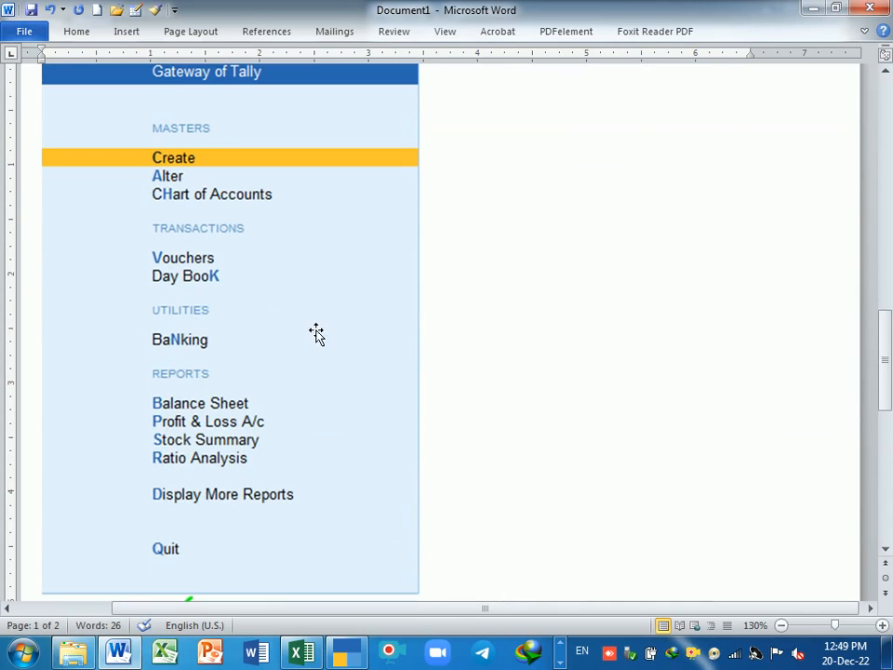
left_click(290, 319)
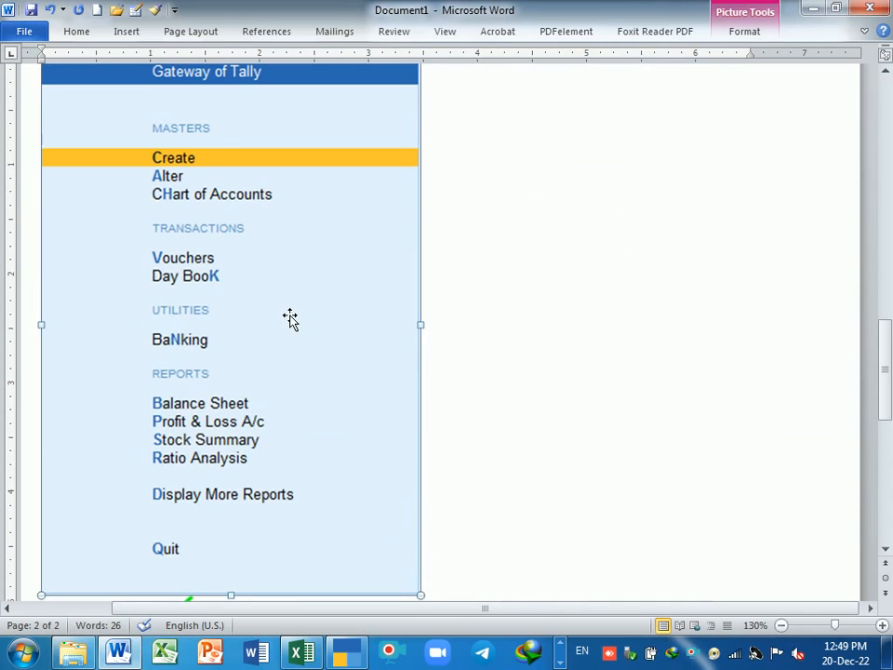
Step: Return to TallyPrime, open the Day Book from Display More Reports and quit the program
left_click(349, 653)
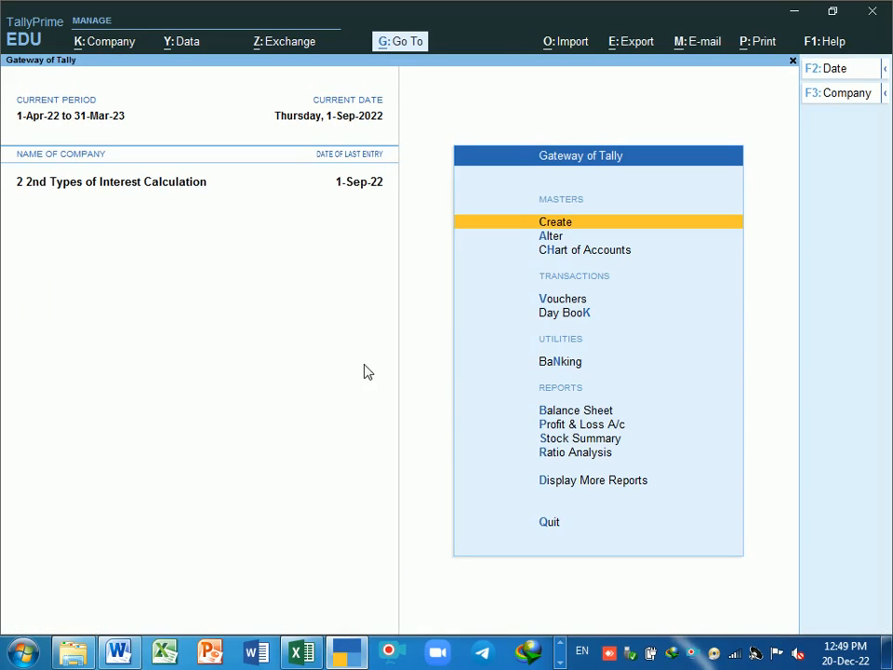
left_click(569, 479)
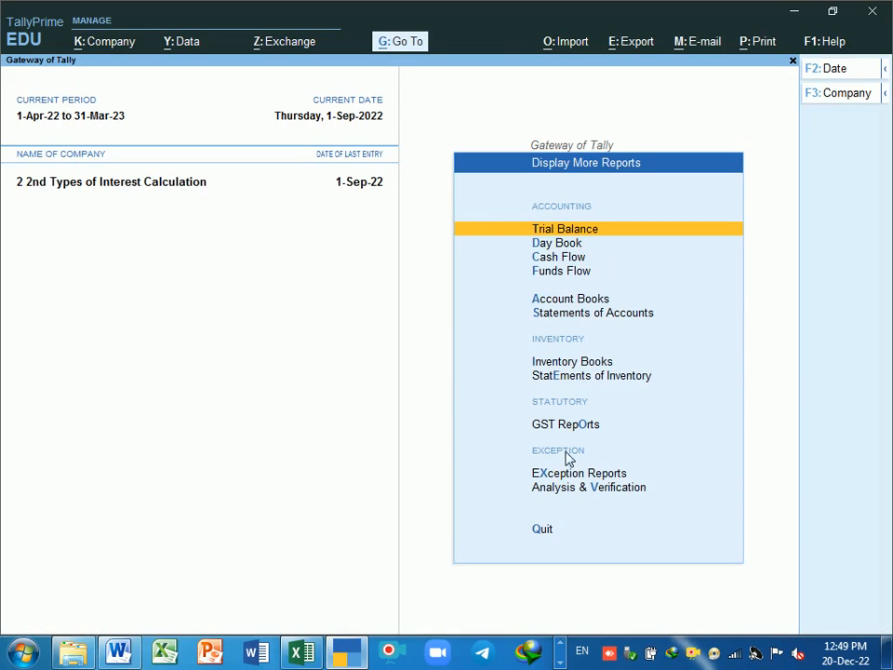
left_click(563, 244)
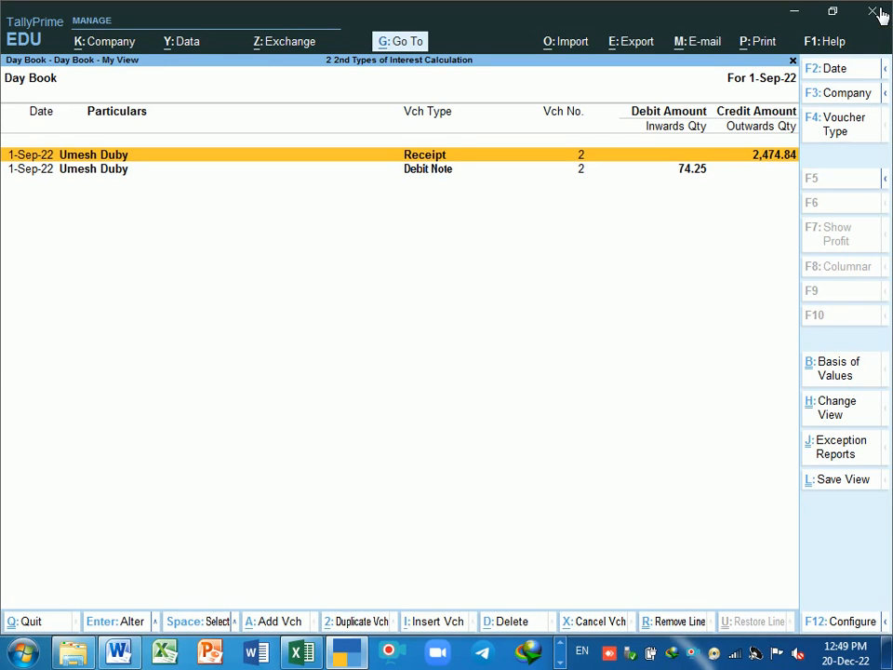
left_click(875, 12)
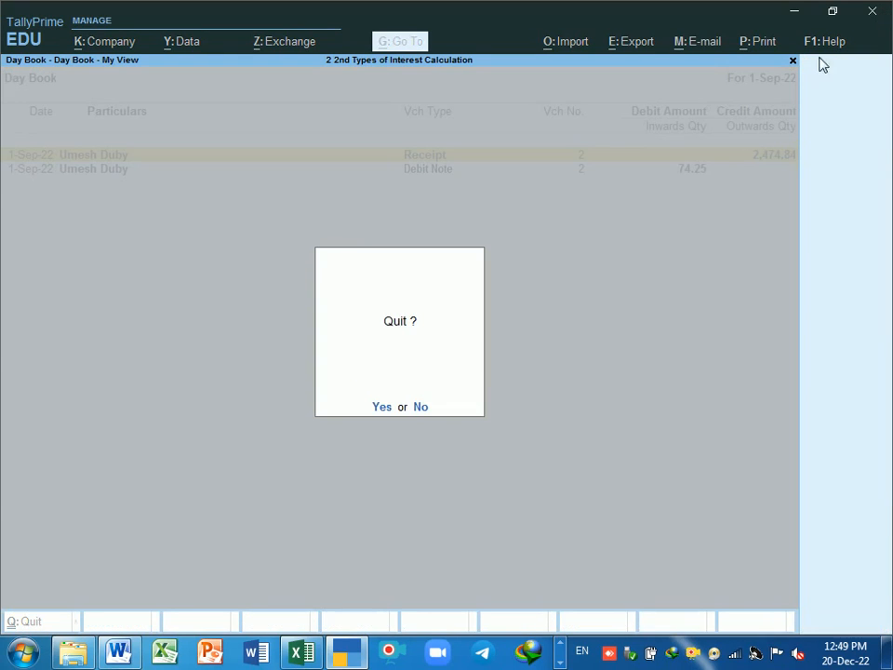
left_click(386, 409)
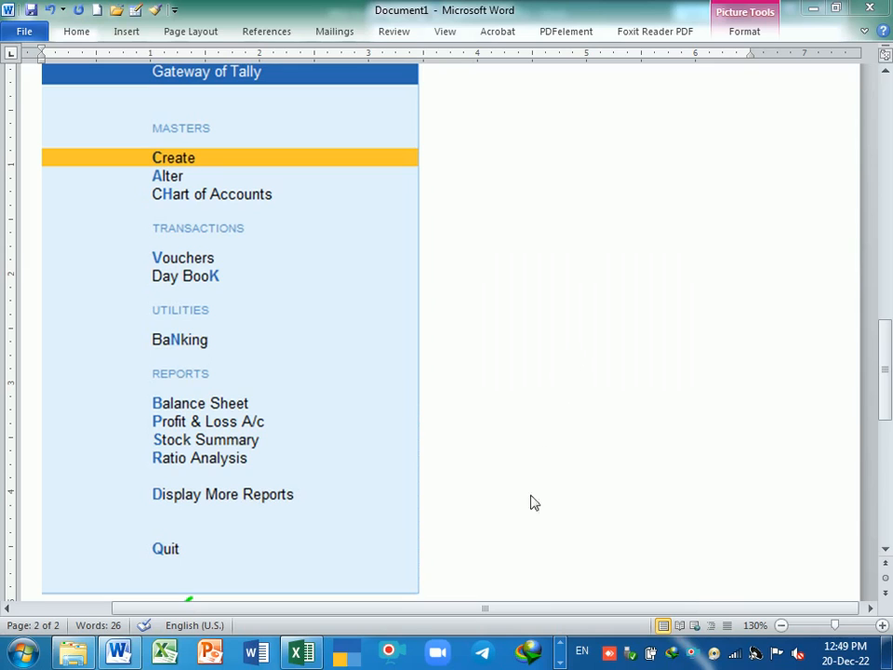
Step: Capture the whole Word window as a window snip with Snipping Tool and look through the captured image
left_click(561, 664)
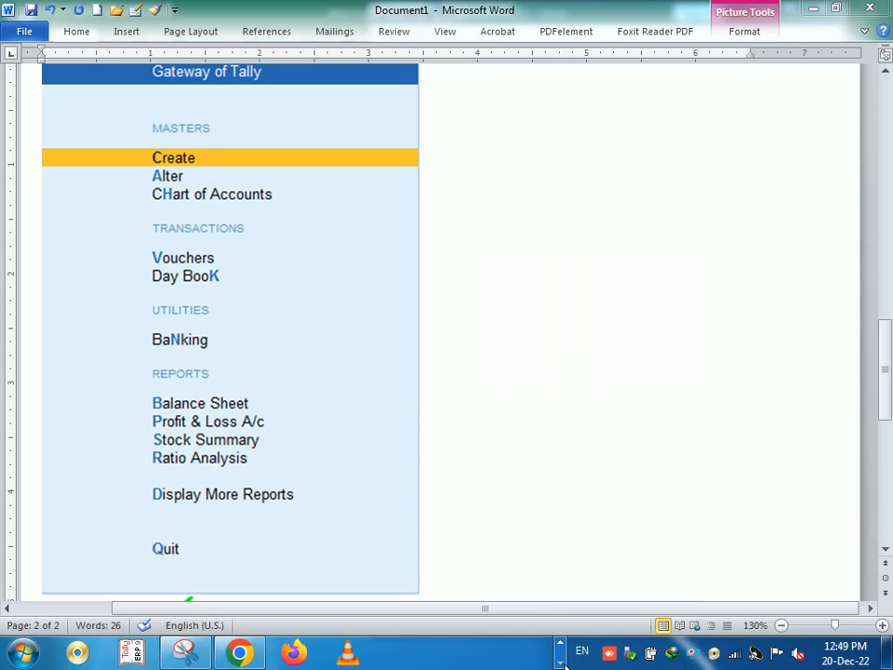
left_click(185, 651)
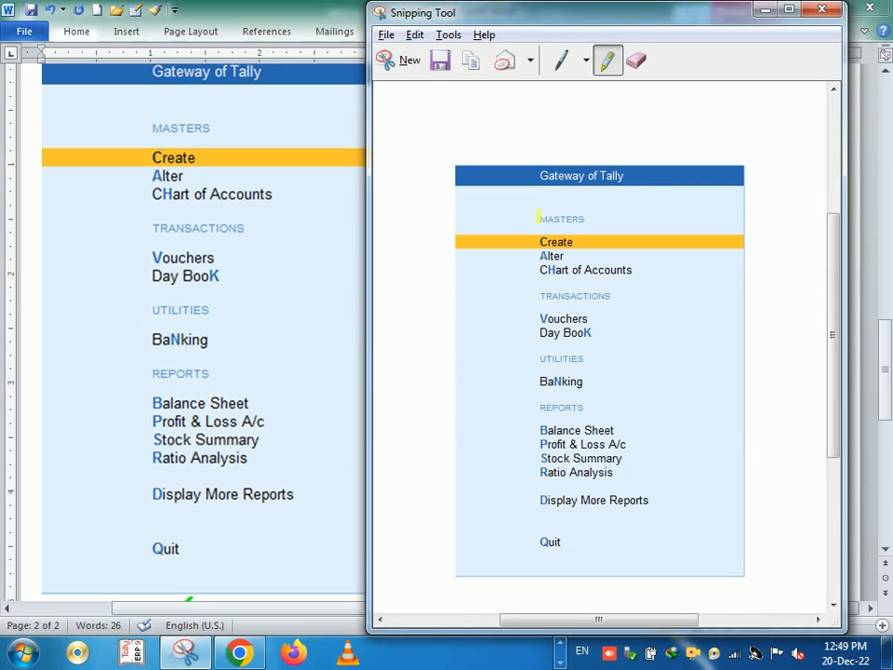
left_click(413, 61)
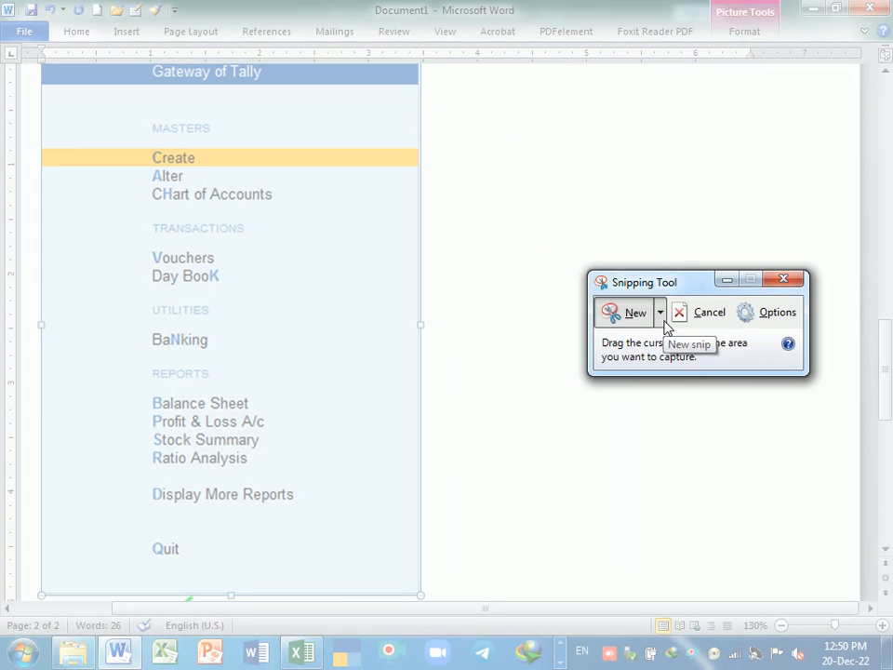
left_click(659, 313)
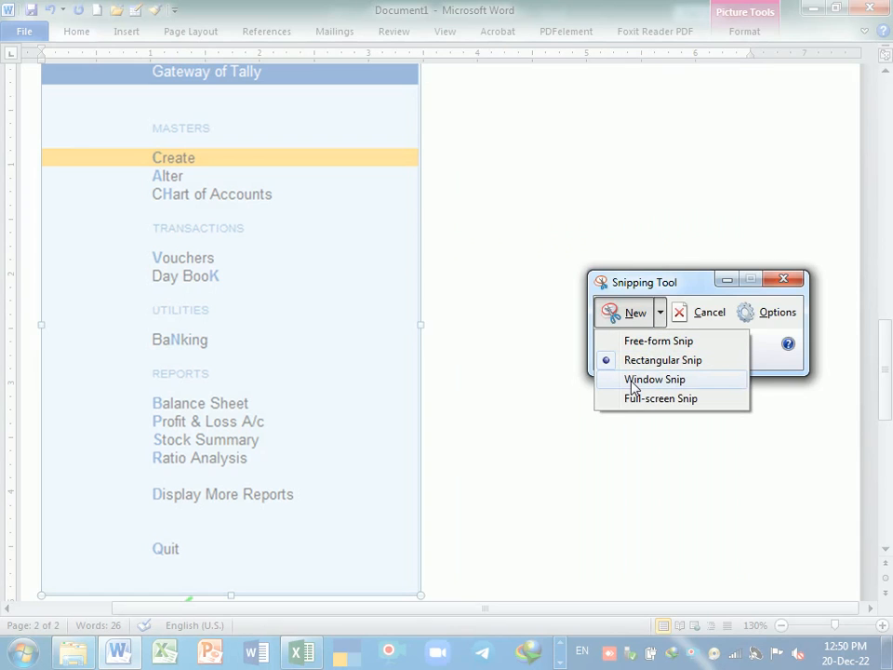
left_click(633, 379)
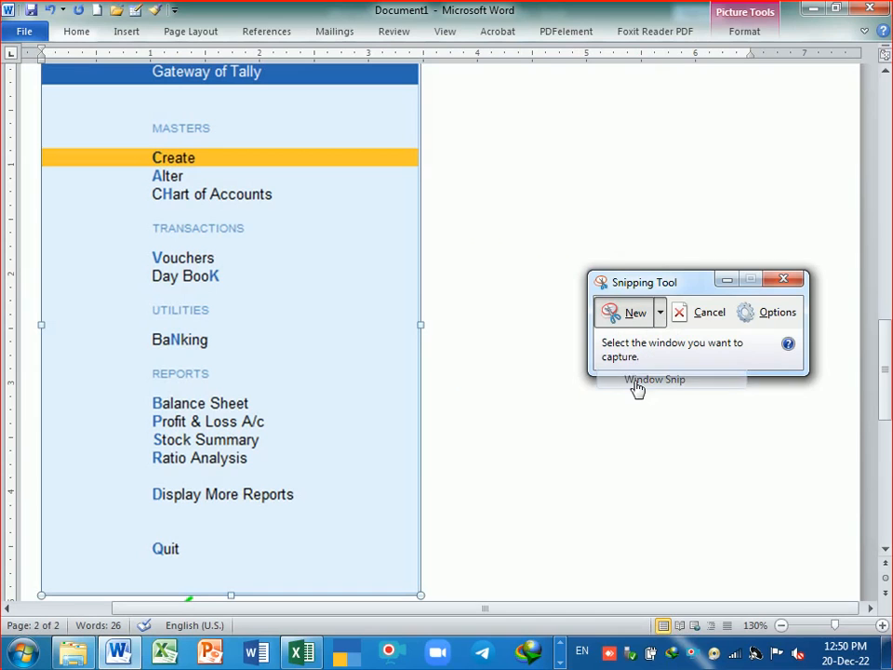
left_click(479, 238)
scroll(474, 236, "down", 3)
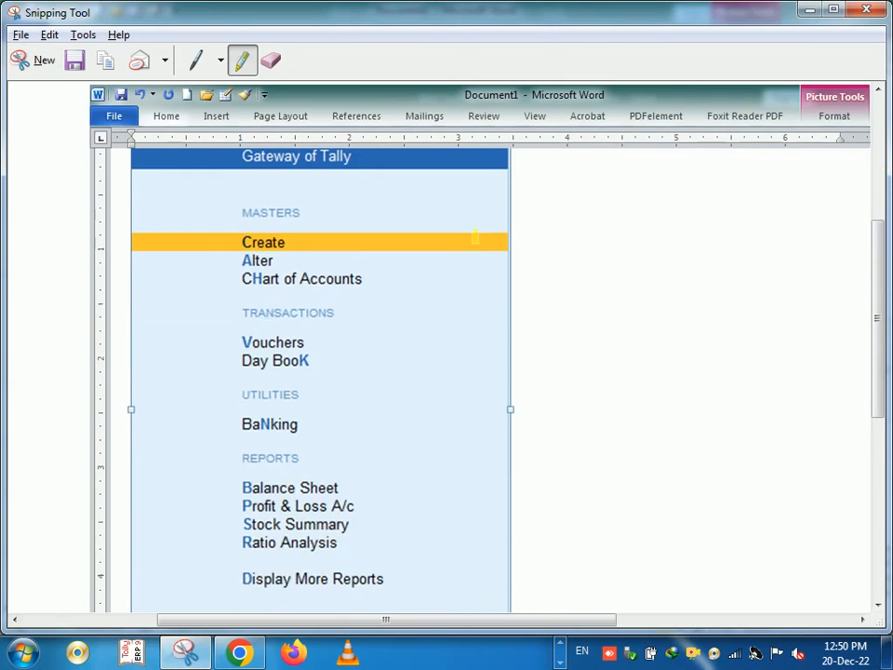
scroll(476, 236, "down", 3)
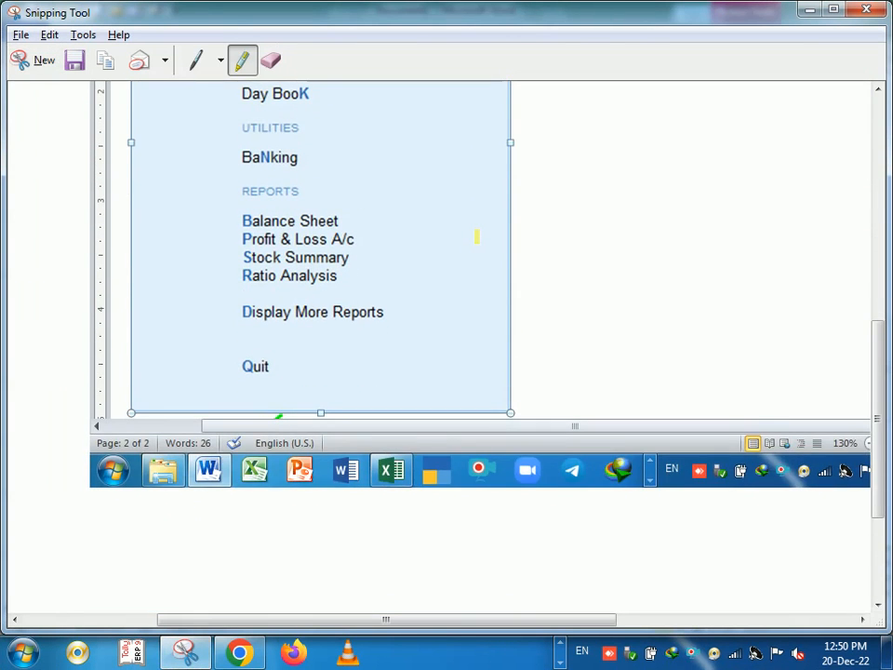
Step: Copy the Word window snip and paste it into the Word document below the marked-up Excel ribbon picture
scroll(477, 236, "up", 5)
right_click(598, 246)
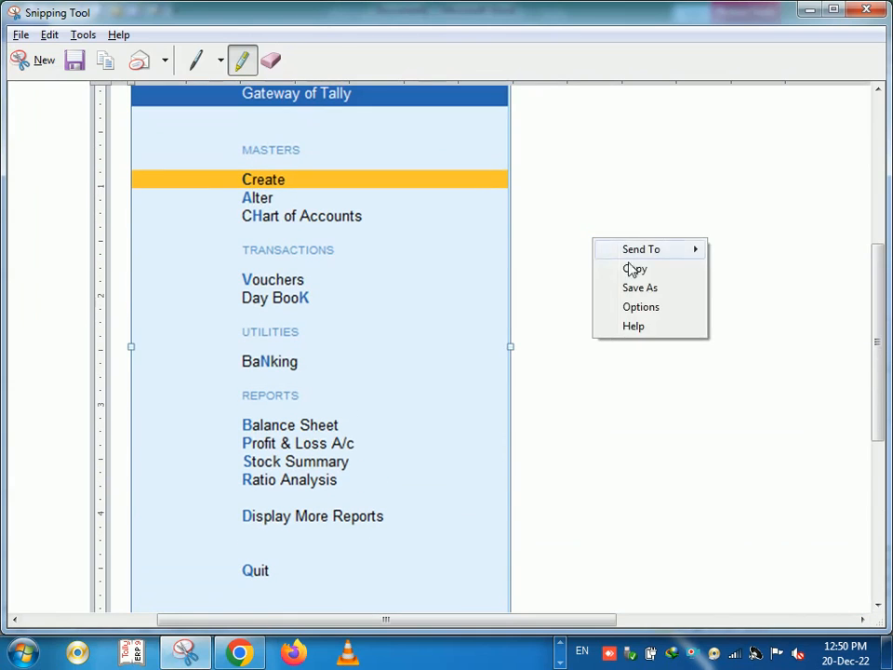
left_click(630, 268)
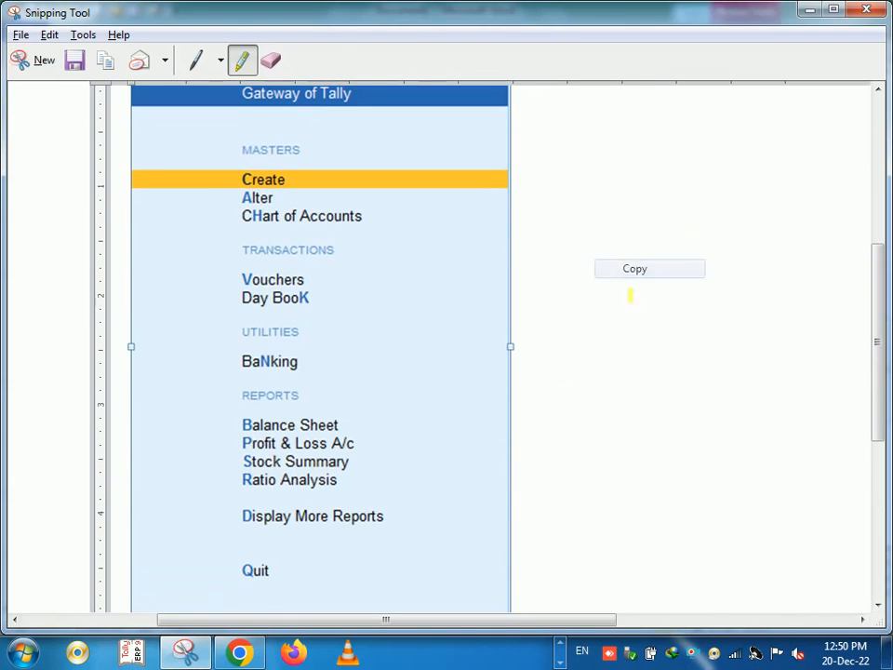
left_click(561, 656)
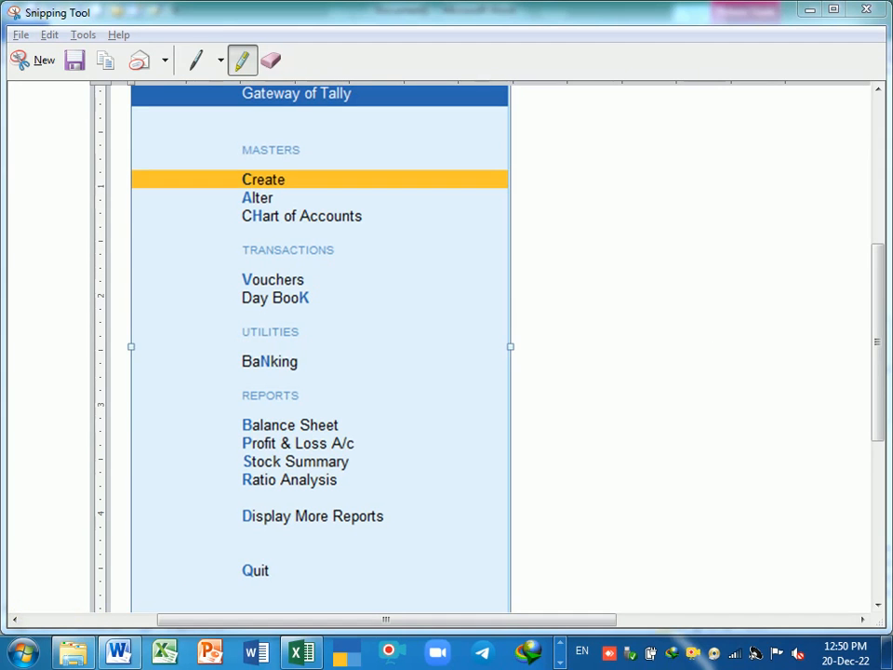
left_click(118, 651)
scroll(414, 459, "down", 5)
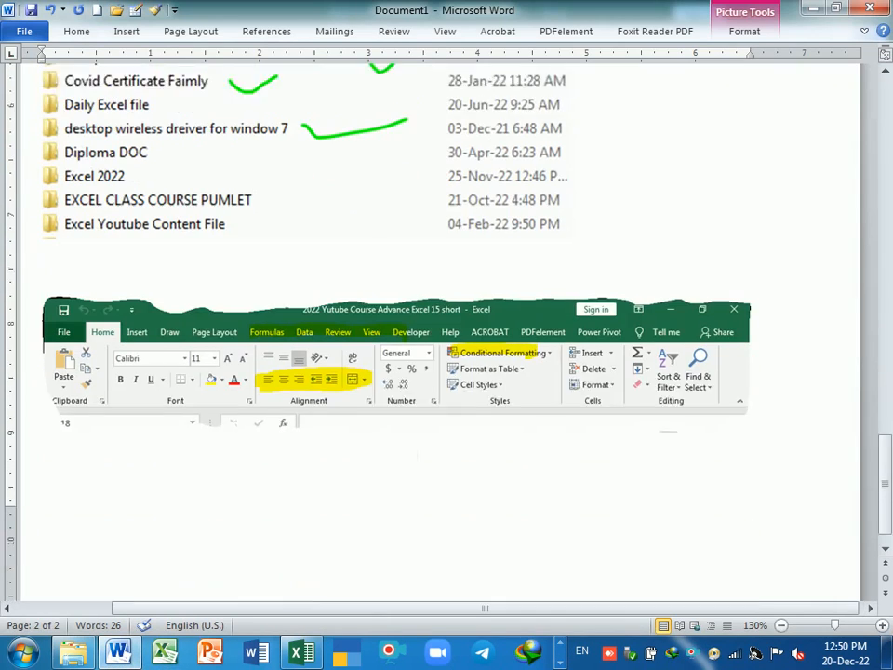
scroll(419, 456, "down", 1)
left_click(279, 377)
left_click(276, 431)
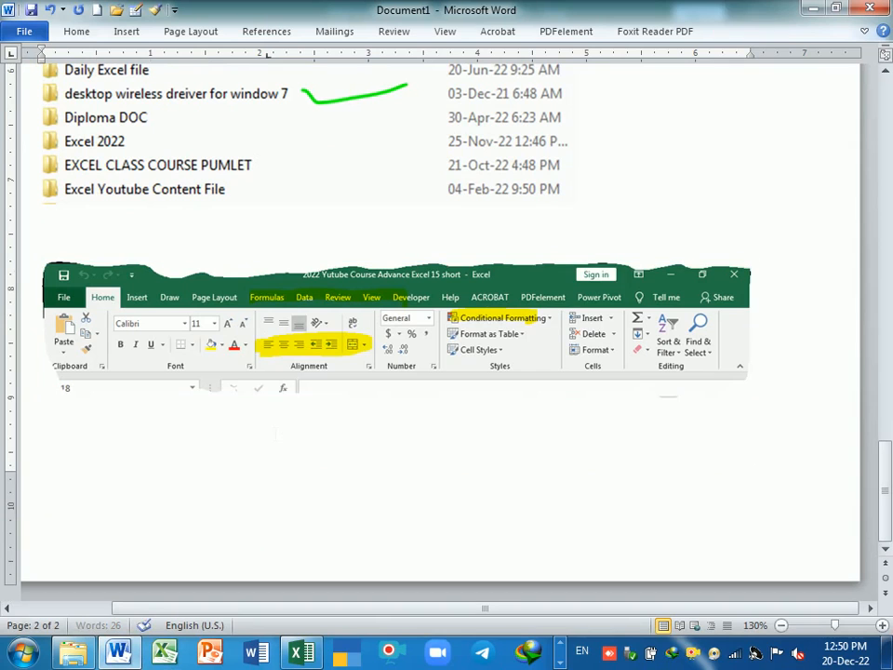
key("ctrl+v")
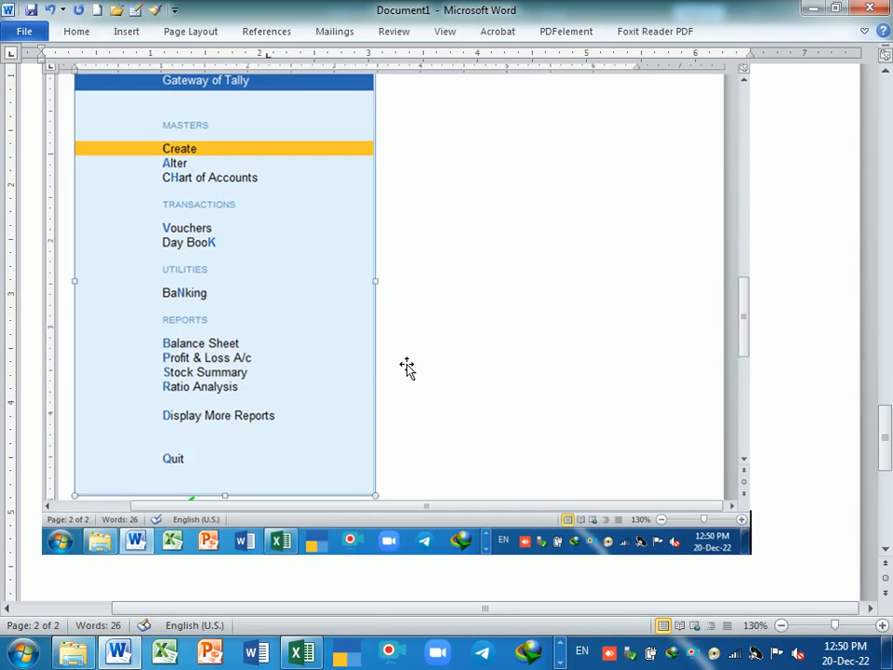
Step: Select the Gateway of Tally picture at 80% zoom in Word and capture a full-screen snip with Snipping Tool
scroll(407, 365, "up", 5)
scroll(415, 371, "down", 5, "ctrl")
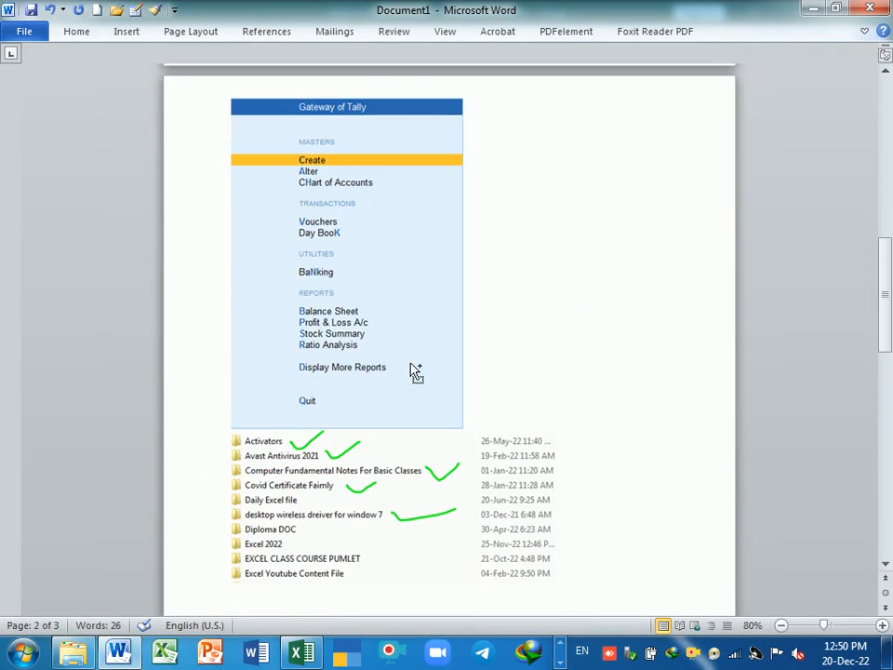
scroll(446, 335, "up", 10)
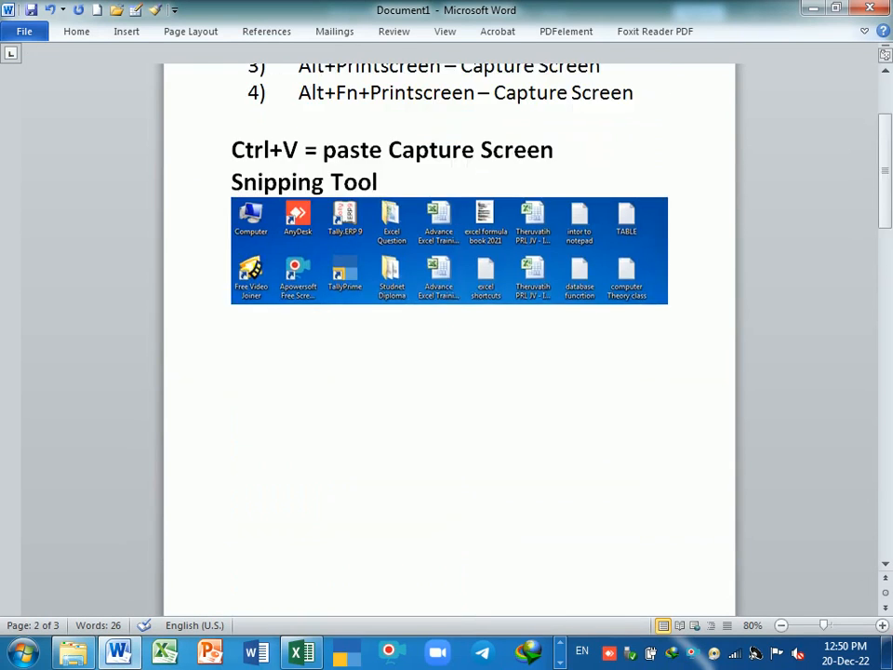
scroll(446, 335, "down", 11)
scroll(481, 340, "down", 2)
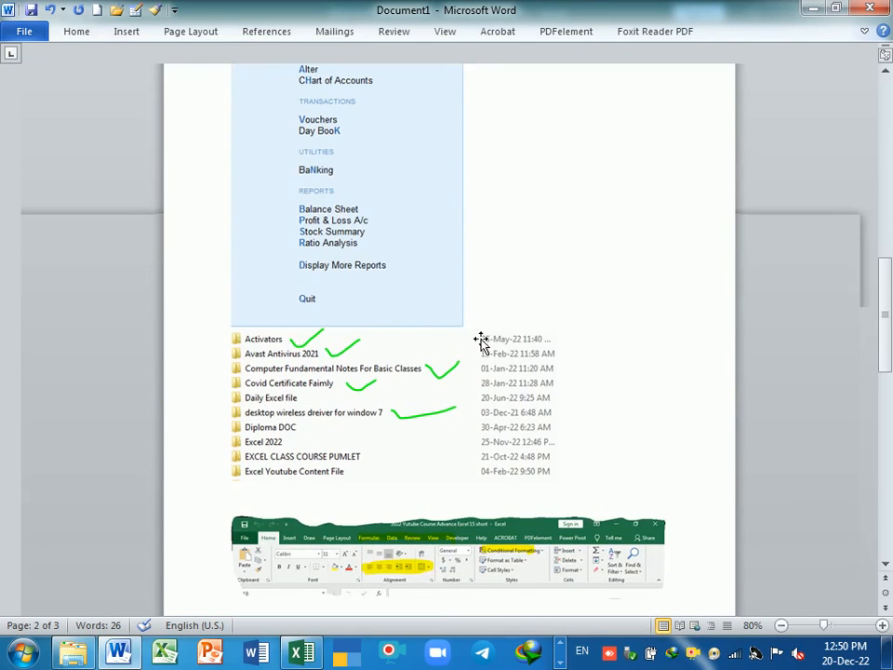
left_click(457, 192)
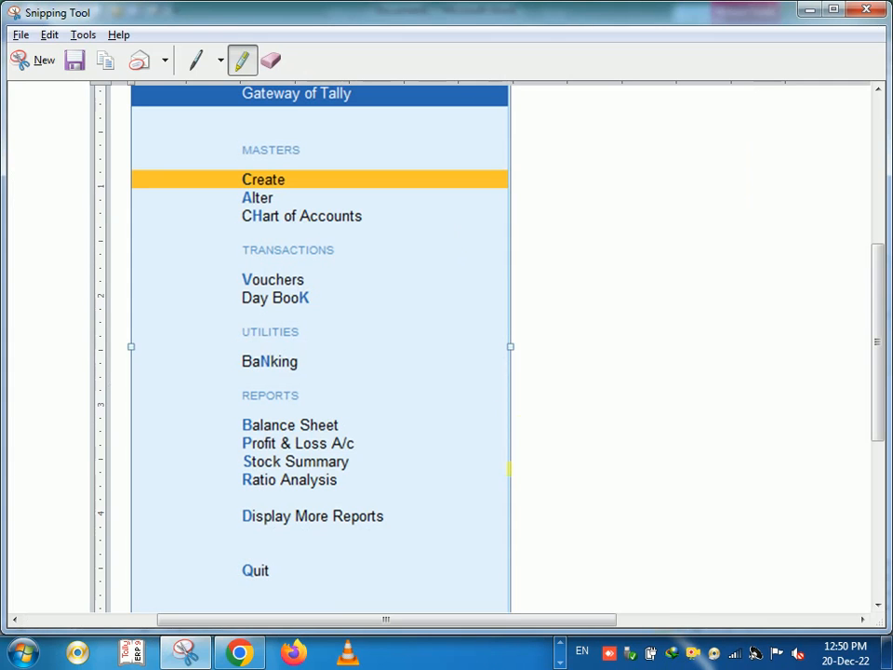
left_click(41, 61)
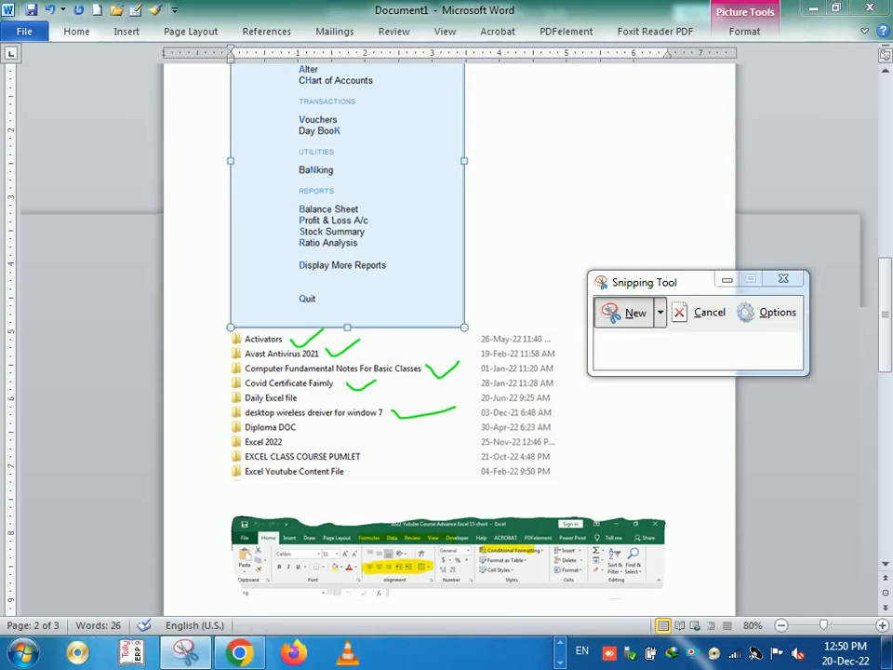
left_click(658, 313)
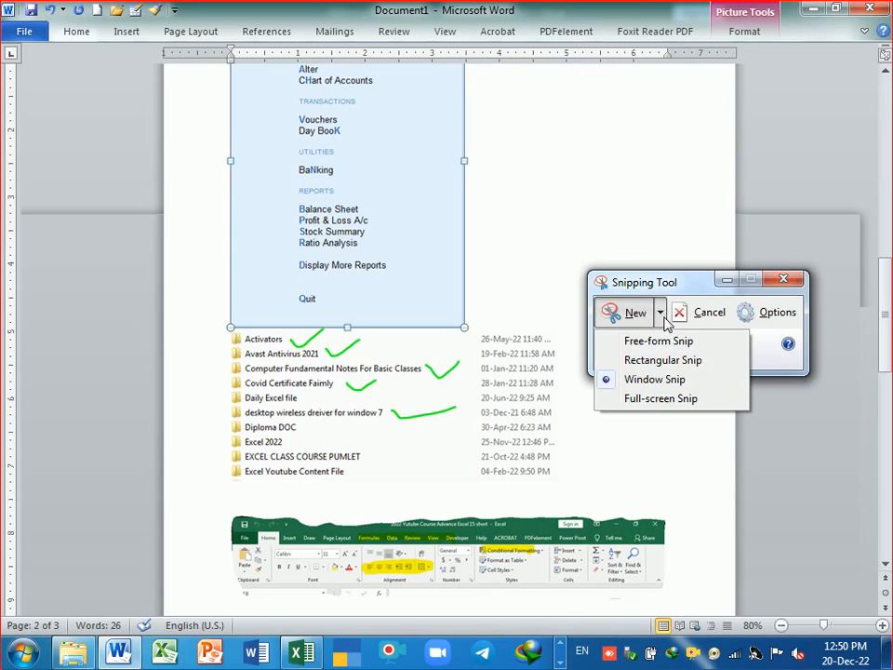
left_click(666, 400)
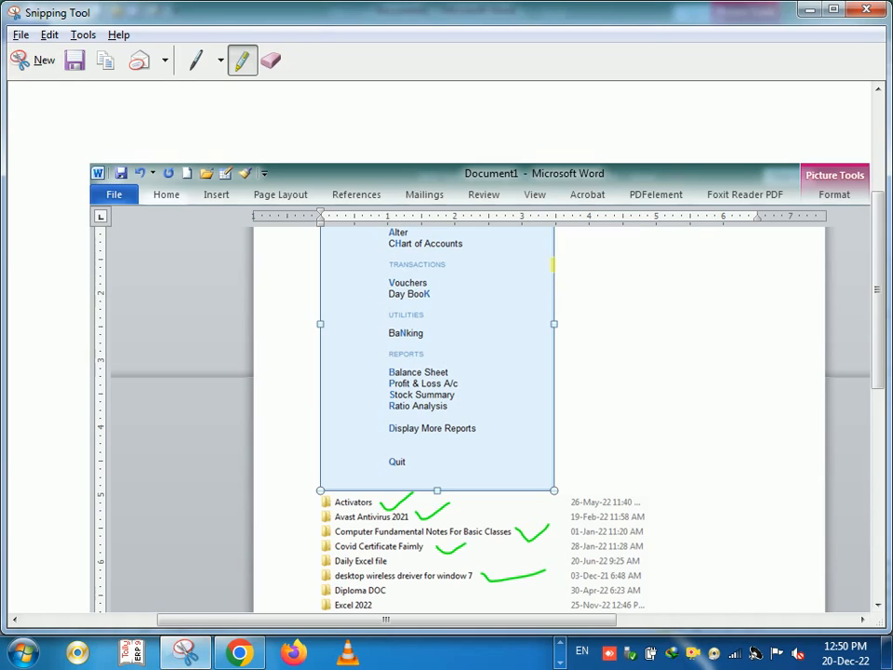
Step: Copy the full-screen snip and paste it at cell D44 in the open Excel workbook
right_click(564, 309)
left_click(596, 333)
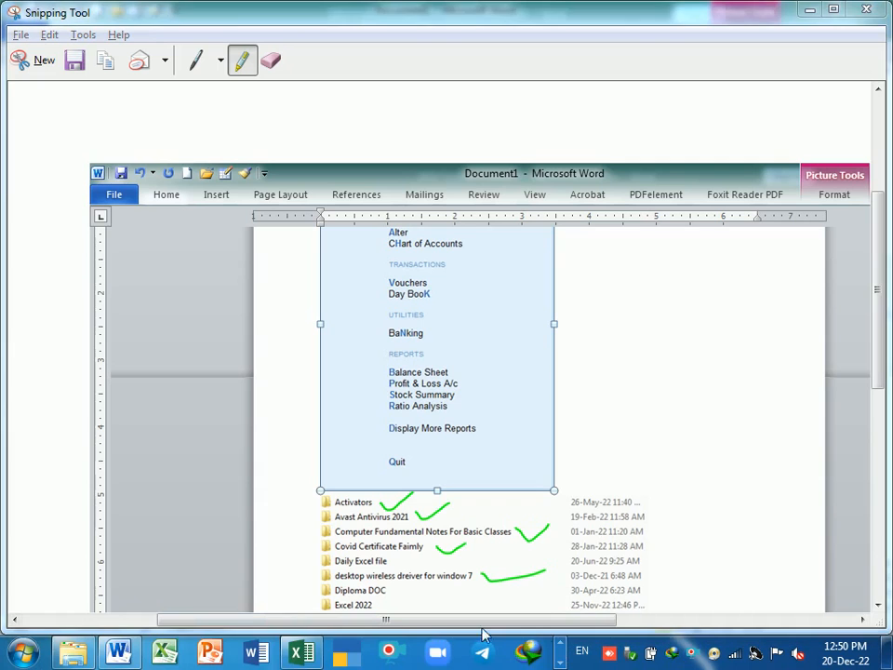
left_click(314, 653)
scroll(367, 345, "down", 12)
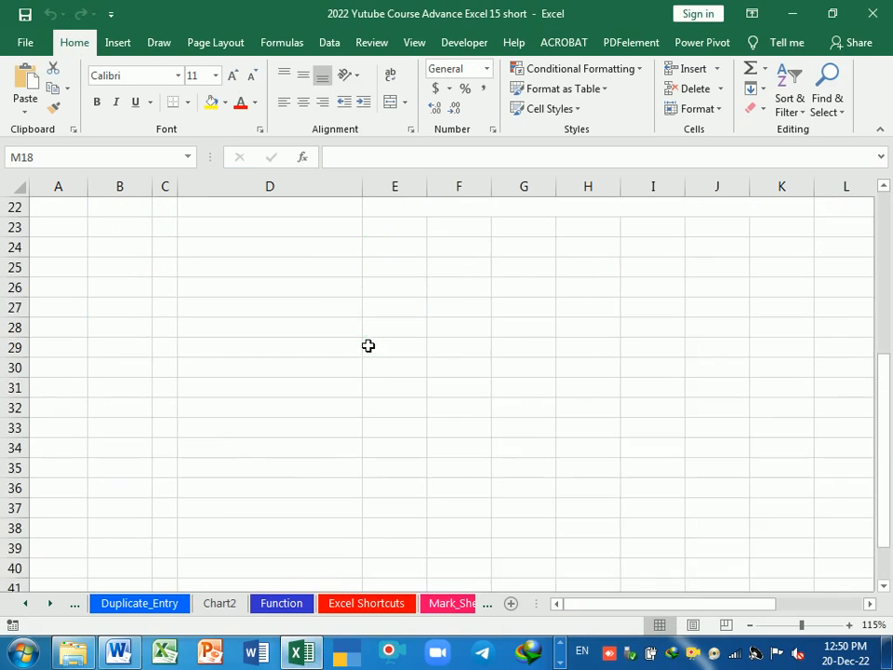
left_click(299, 354)
key("ctrl+v")
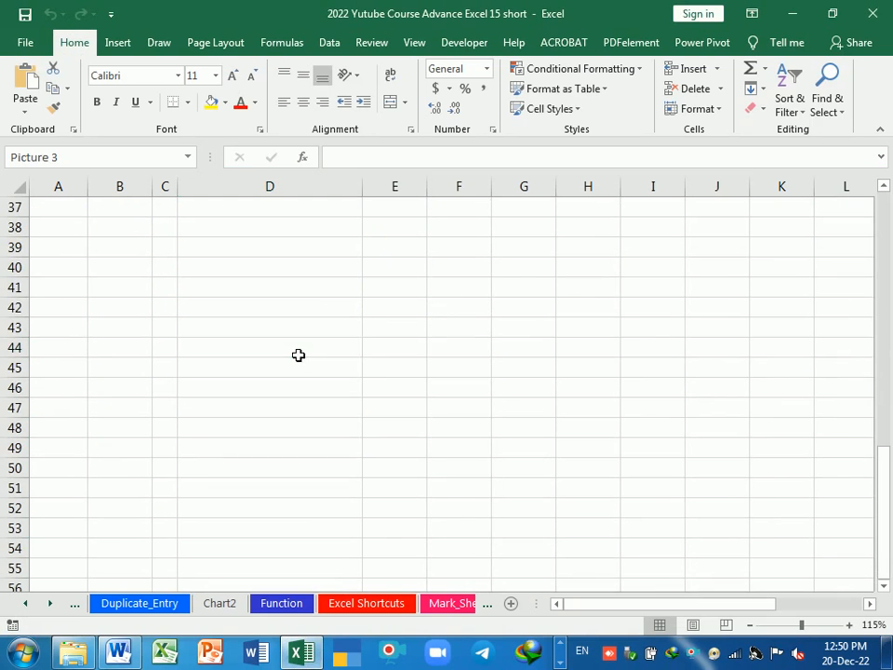
scroll(449, 396, "down", 4)
scroll(481, 366, "down", 7)
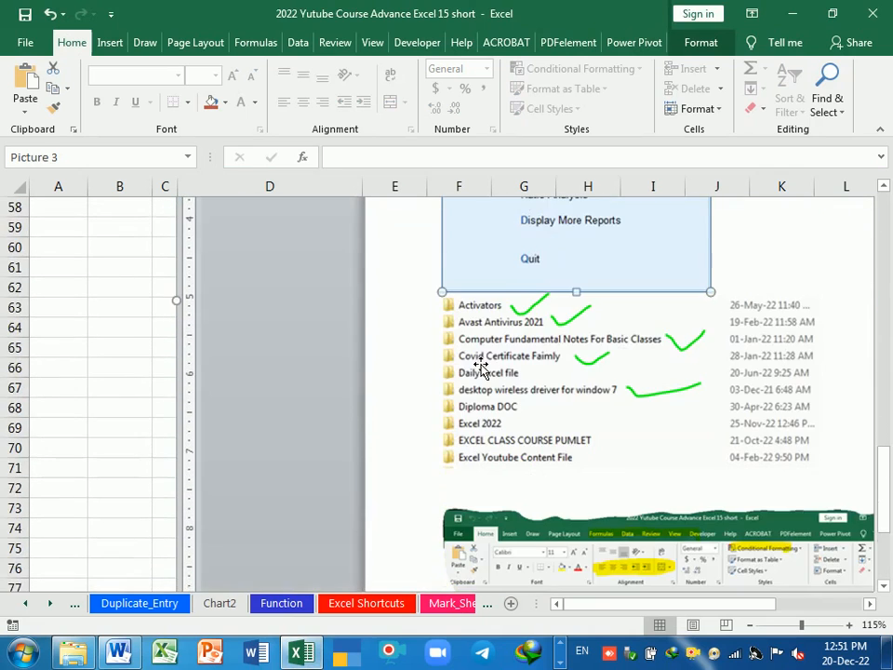
scroll(481, 367, "up", 10)
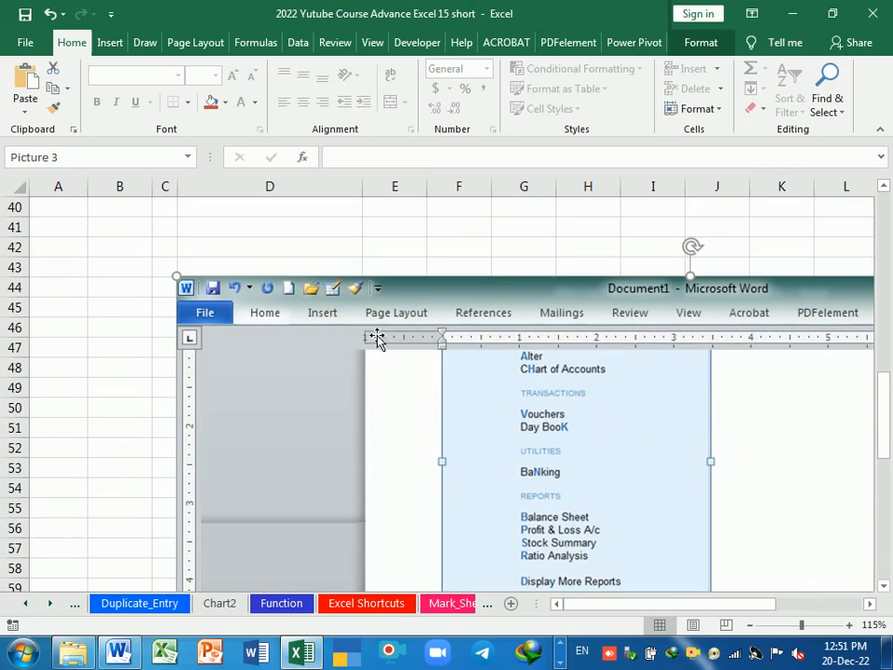
Step: Shrink the pasted snip picture and reposition it over columns B to H, starting at row 35
left_click_drag(176, 276, 443, 475)
left_click_drag(633, 501, 296, 254)
left_click_drag(100, 231, 501, 455)
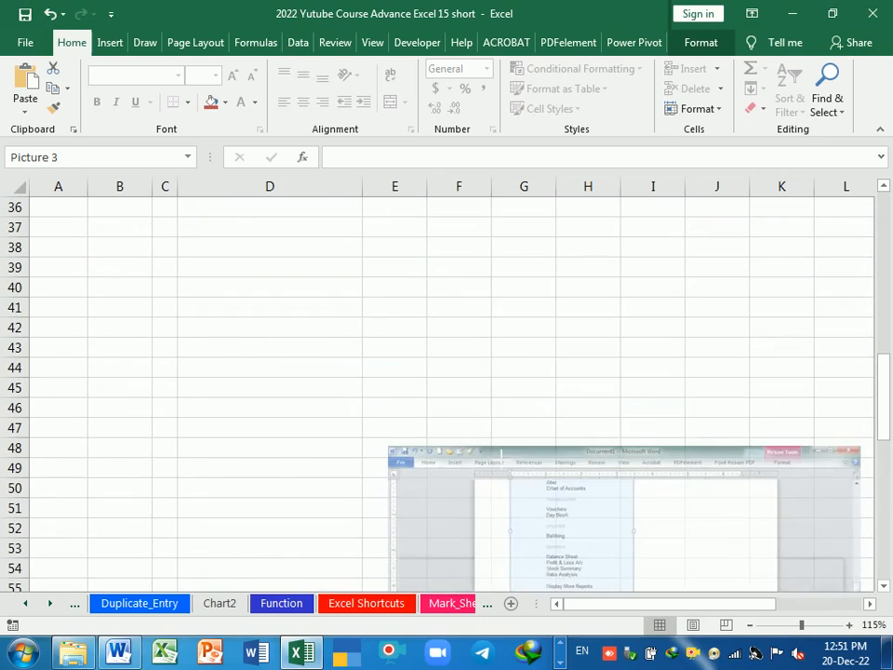
left_click_drag(578, 515, 303, 249)
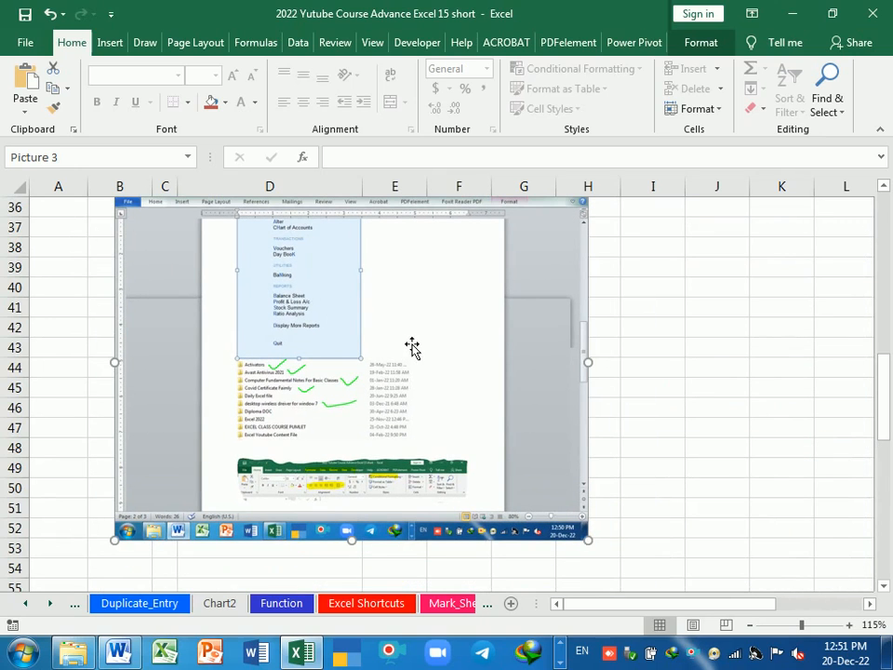
scroll(429, 361, "up", 3)
scroll(433, 369, "down", 2)
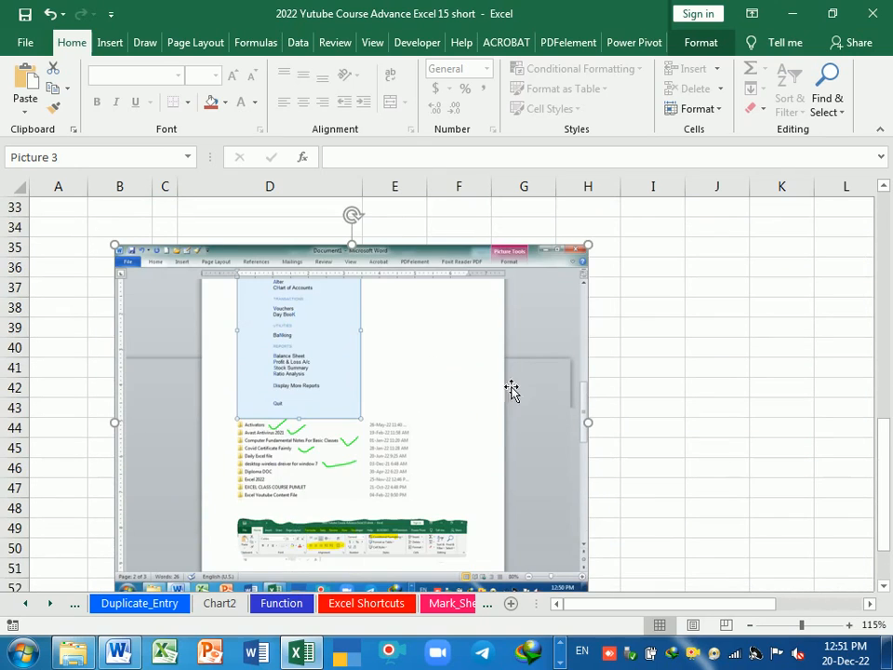
scroll(528, 491, "down", 1)
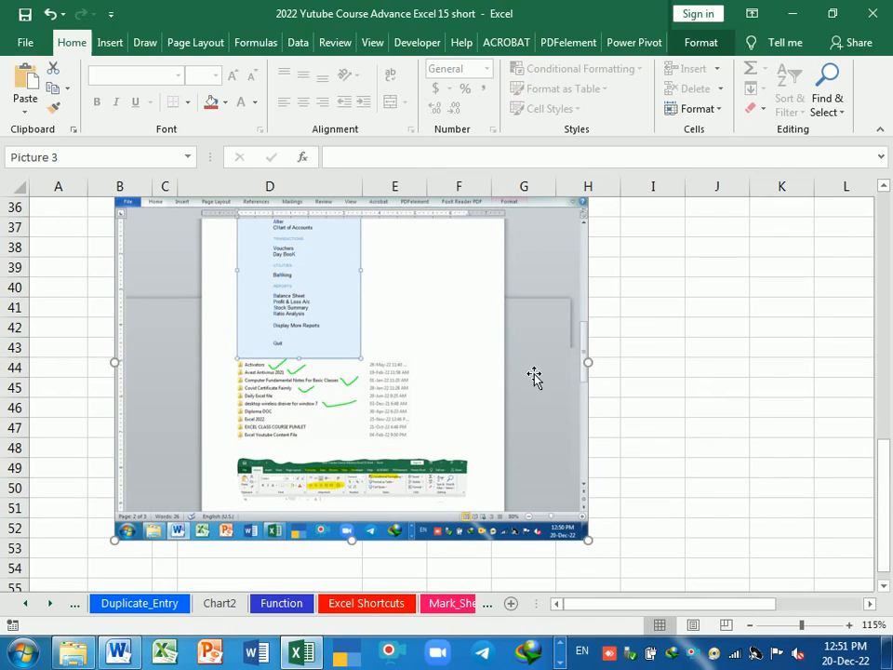
Step: Close the Excel workbook without saving the changes
left_click(22, 654)
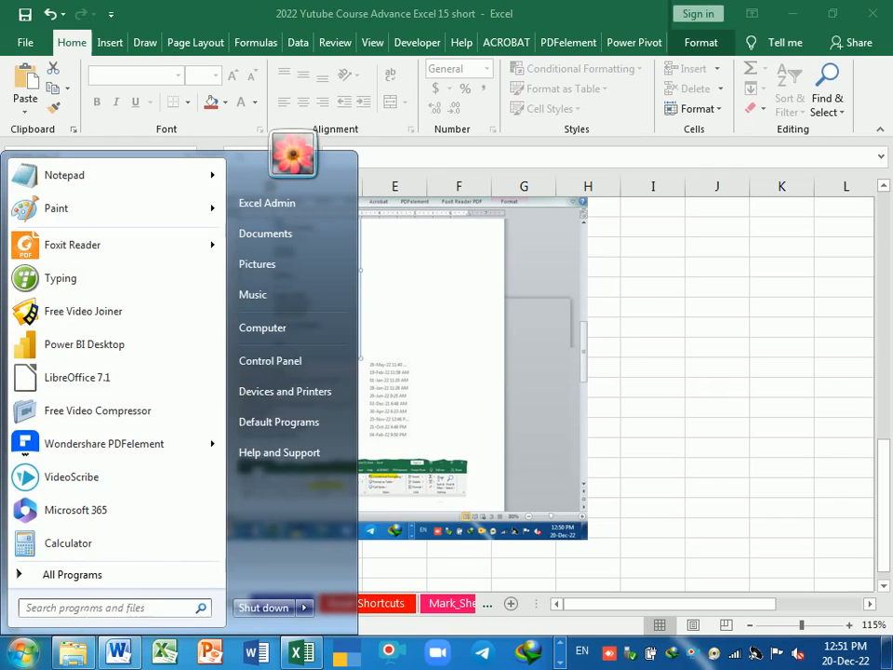
left_click(620, 391)
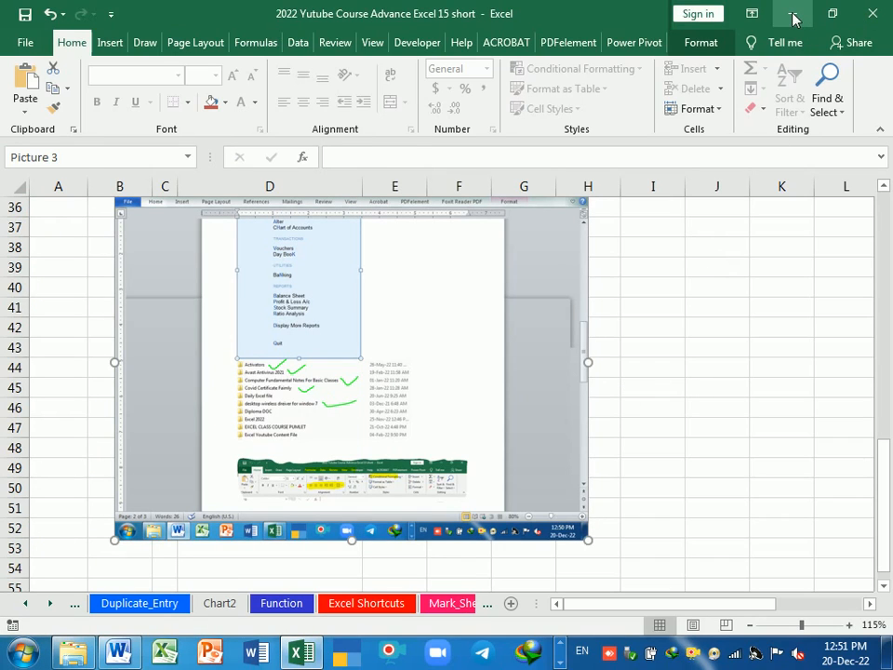
left_click(872, 14)
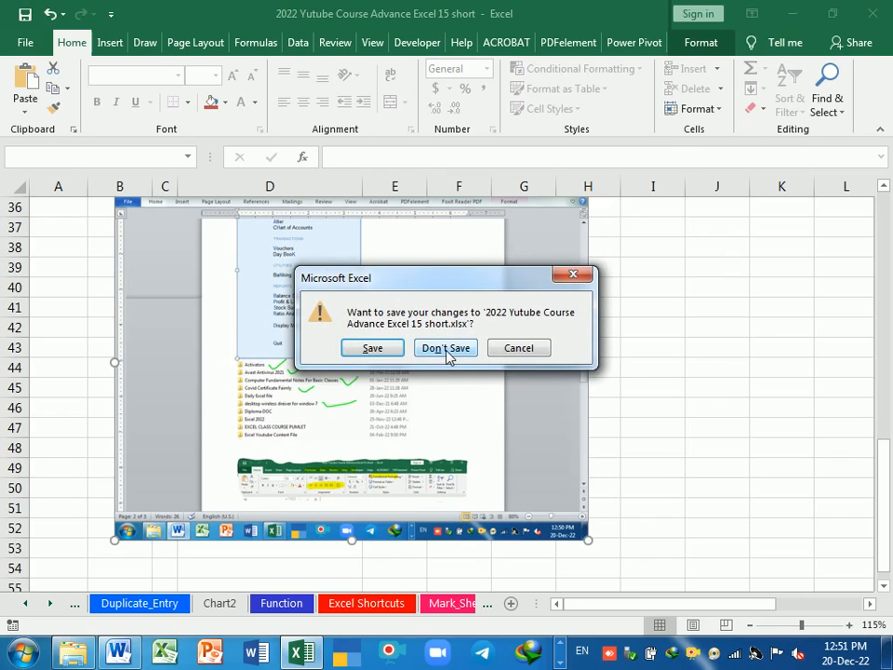
left_click(445, 349)
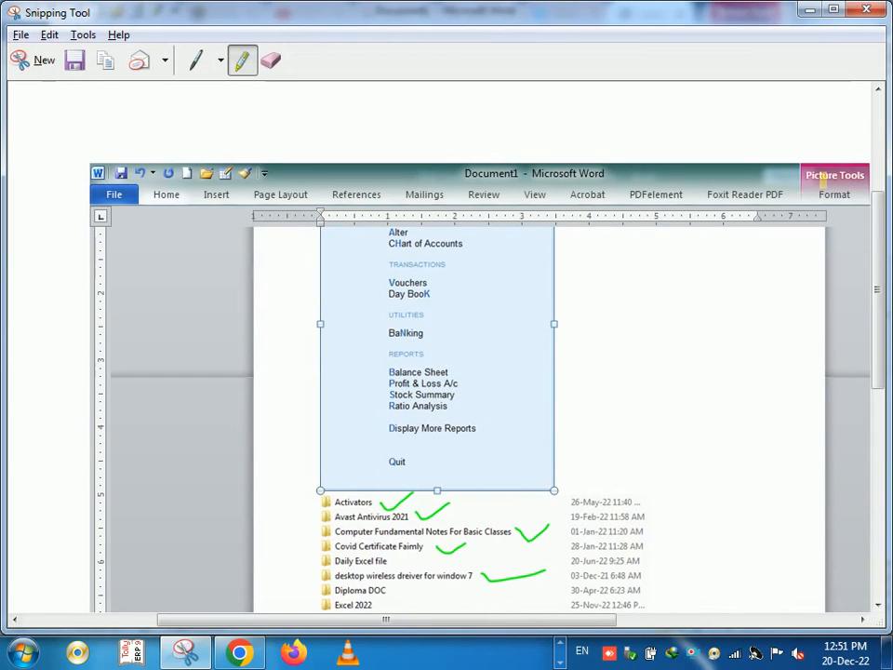
left_click(866, 9)
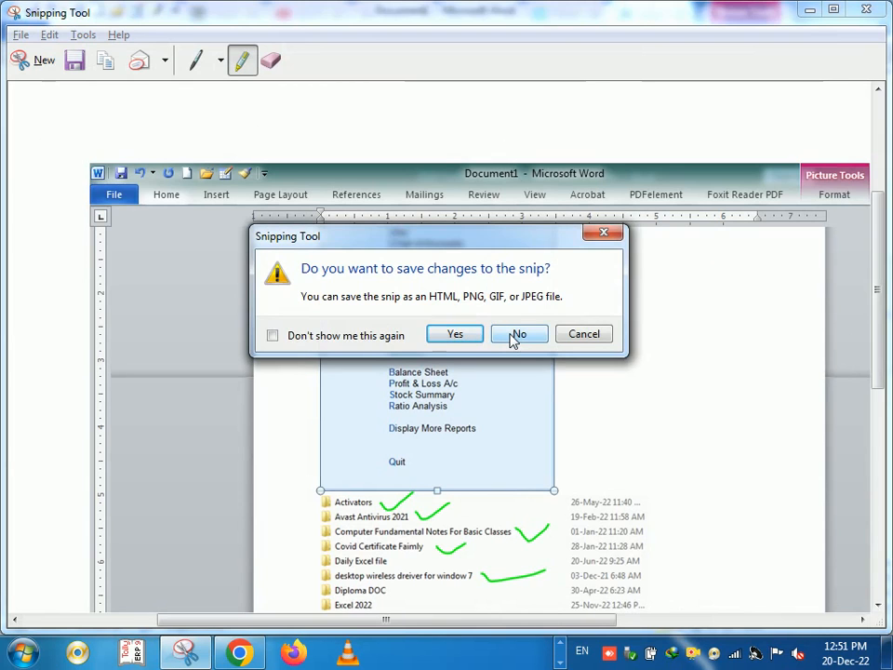
left_click(601, 235)
scroll(521, 288, "down", 2)
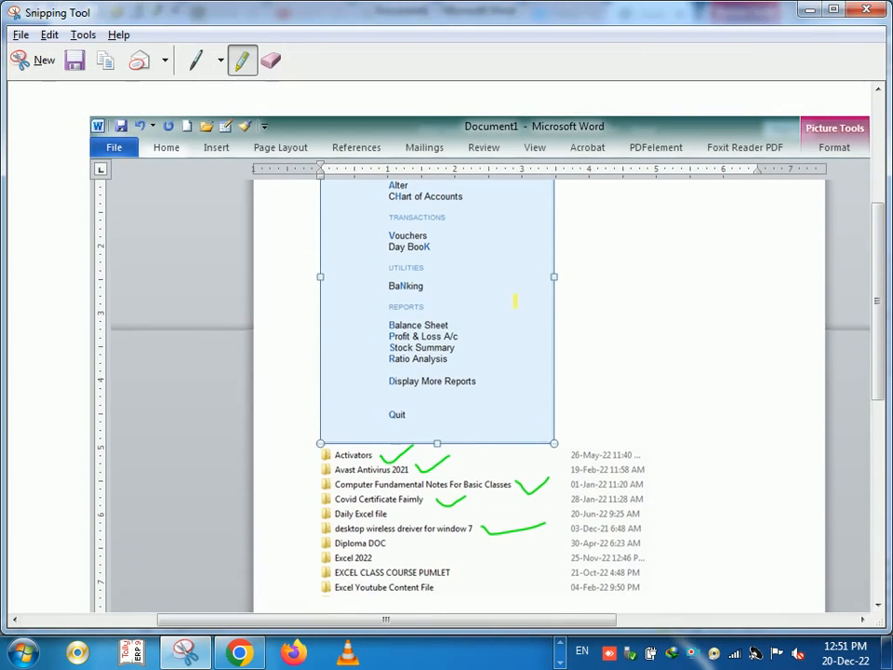
scroll(503, 293, "up", 1)
right_click(509, 309)
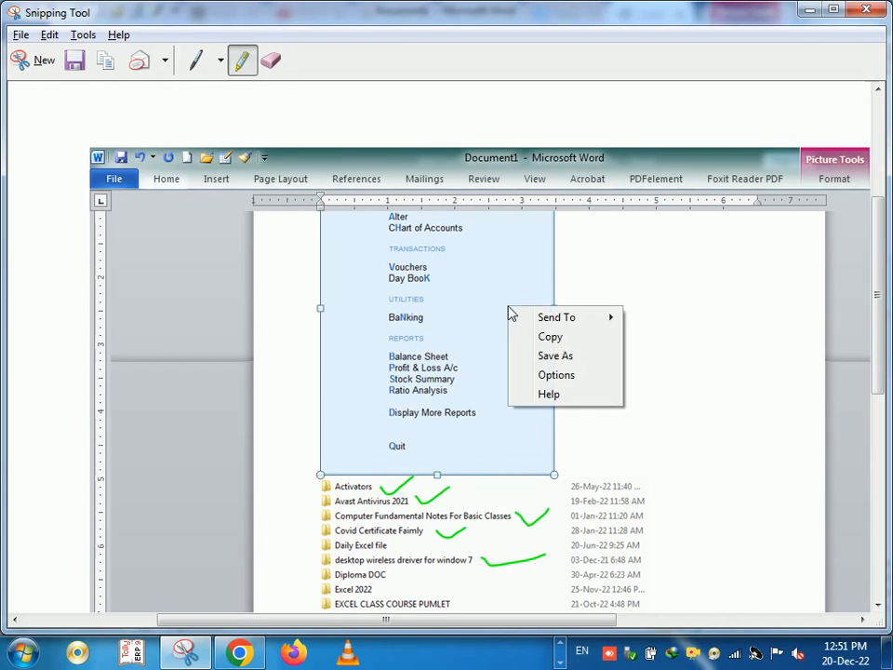
left_click(623, 283)
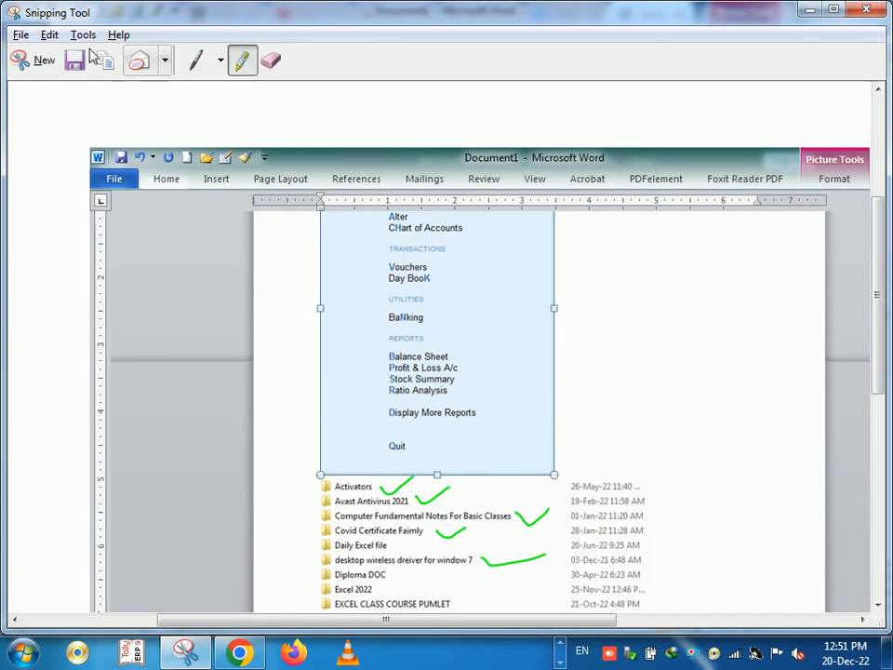
Step: Save the full-screen snip to the Desktop as a JPEG file named 1
right_click(355, 283)
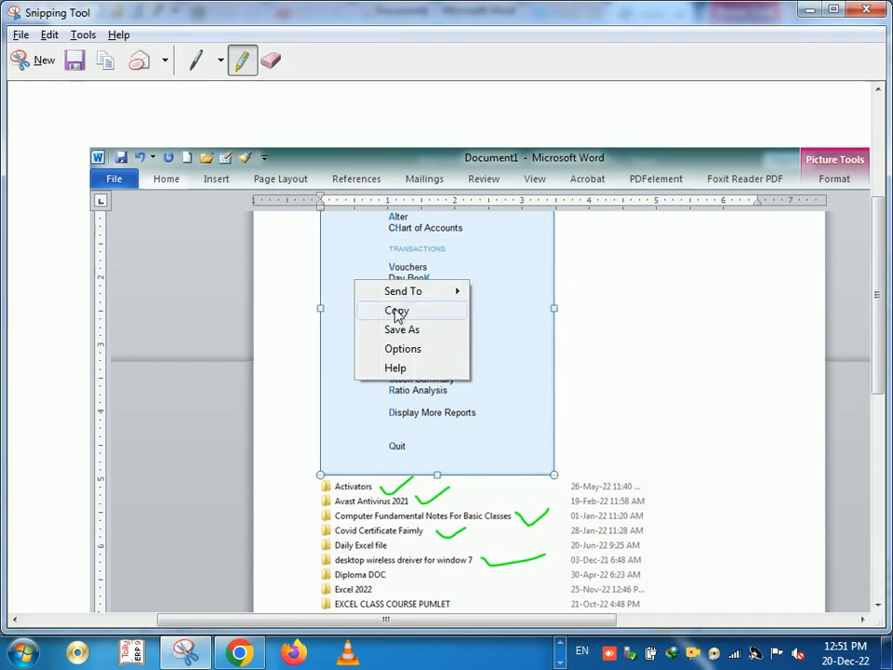
left_click(406, 333)
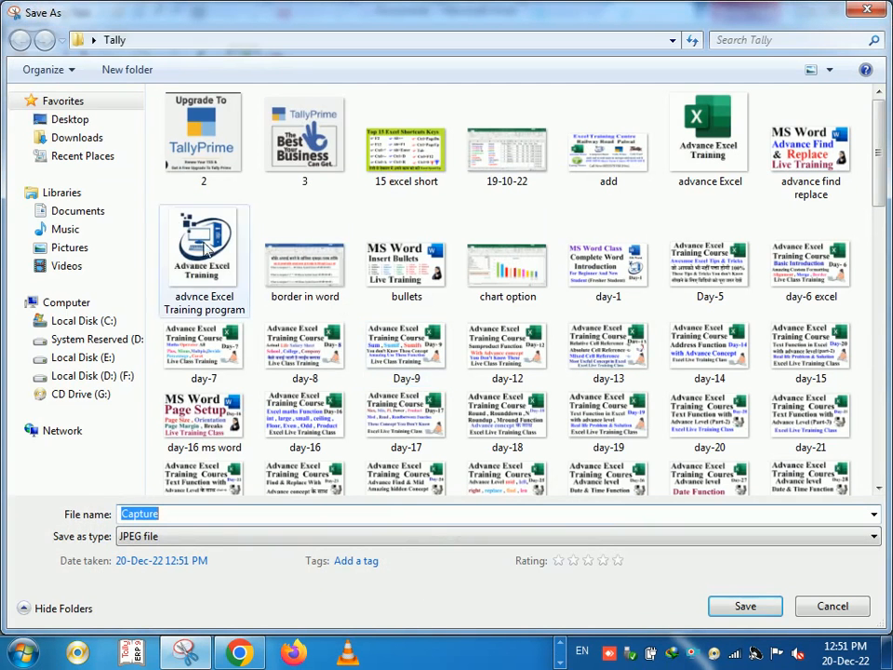
left_click(96, 123)
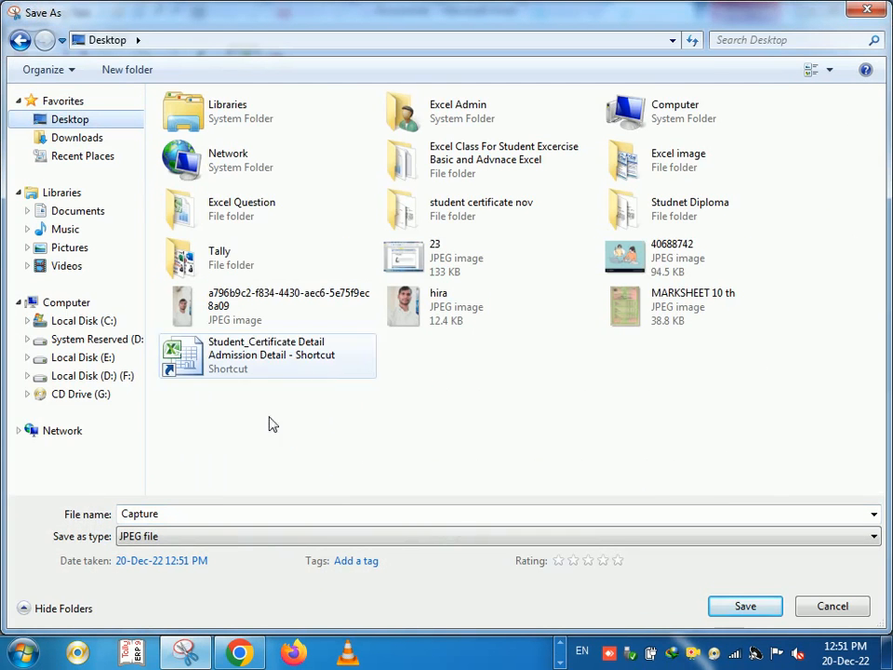
left_click(223, 514)
type("1")
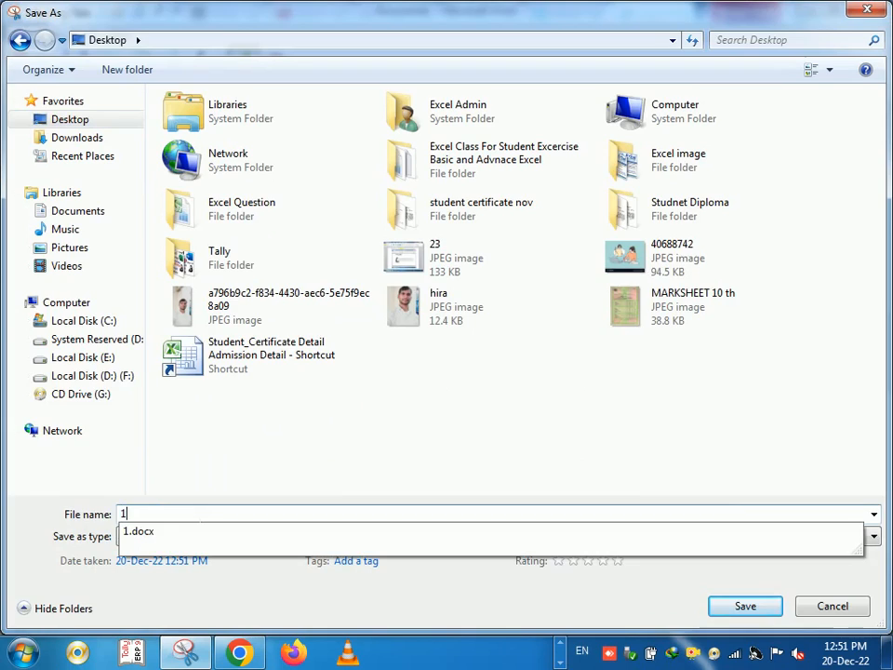
key("Return")
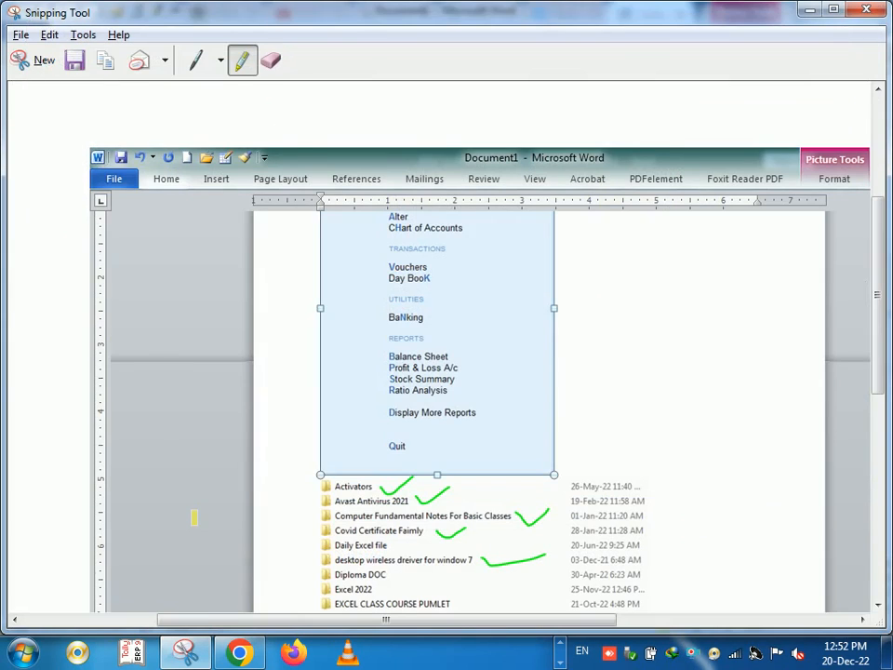
Step: Open the saved JPEG snip named 1 from the Desktop to check it, and close the image viewer
key("super+d")
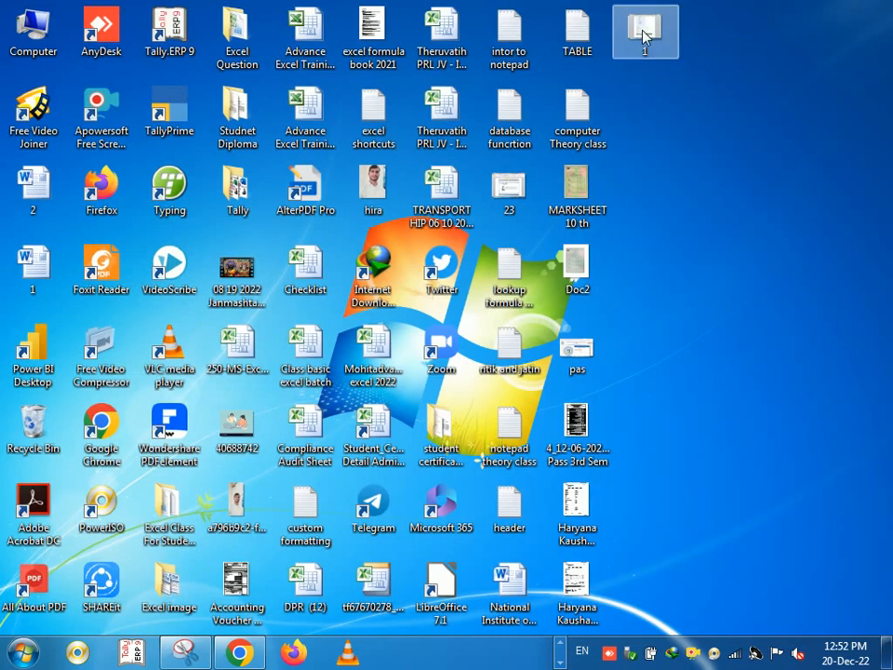
double_click(643, 35)
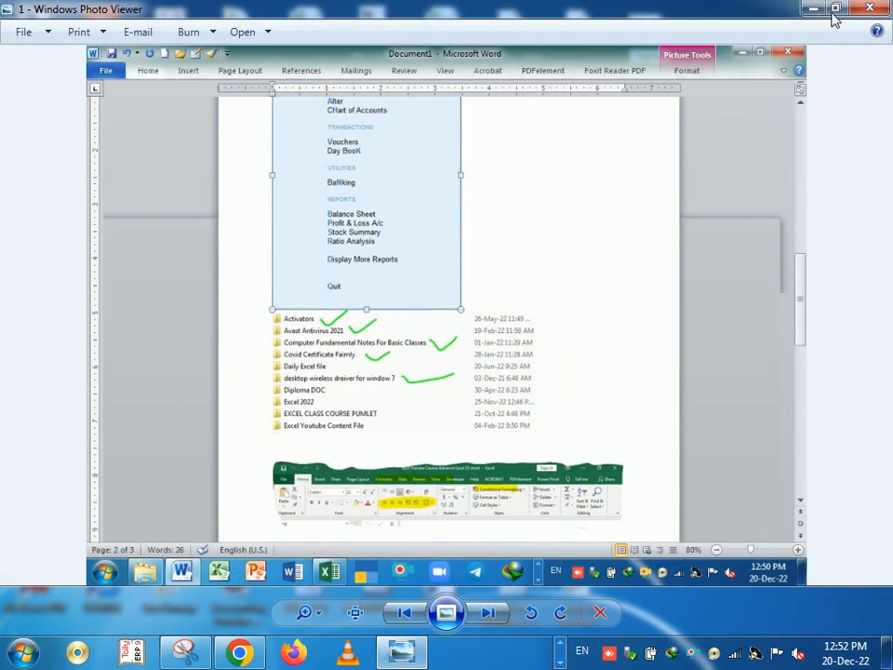
left_click(870, 8)
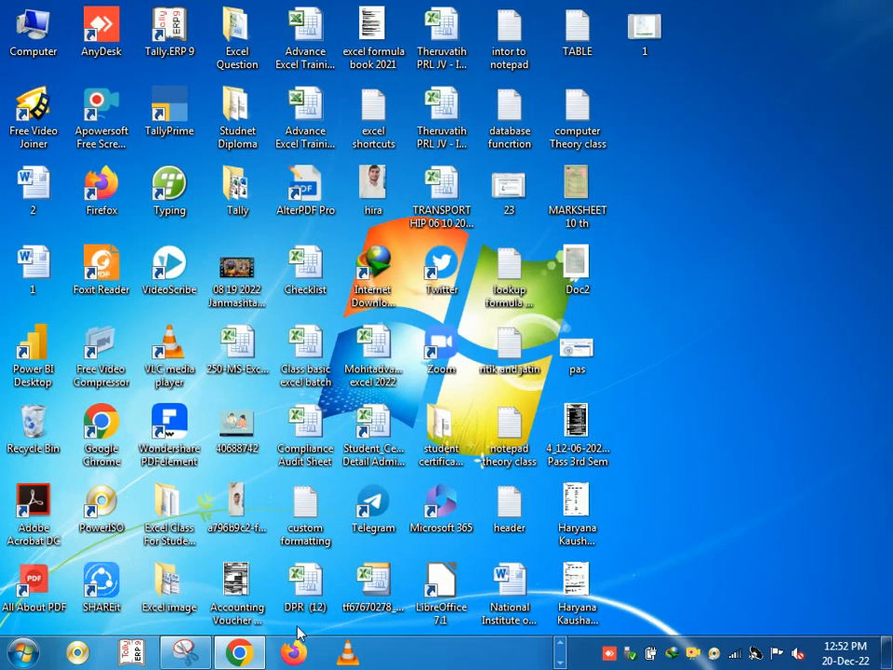
Step: Return to Snipping Tool, close it, and refresh the desktop
left_click(185, 651)
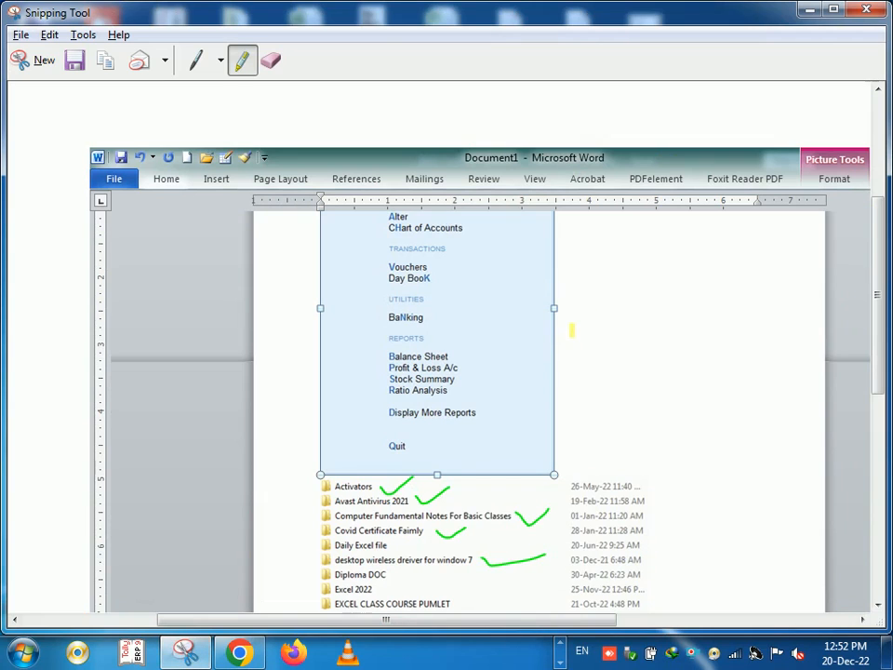
scroll(571, 330, "down", 1)
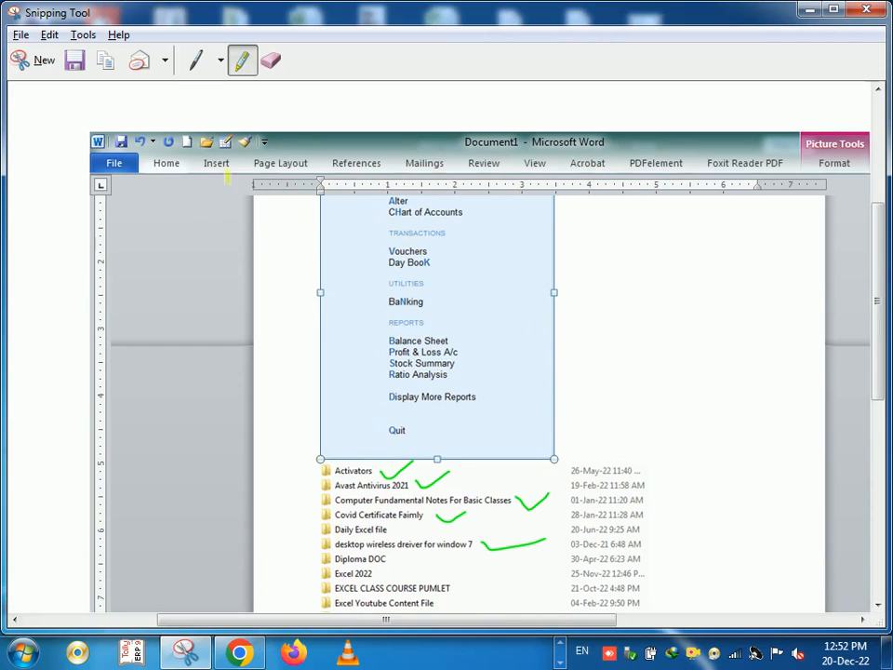
left_click(810, 11)
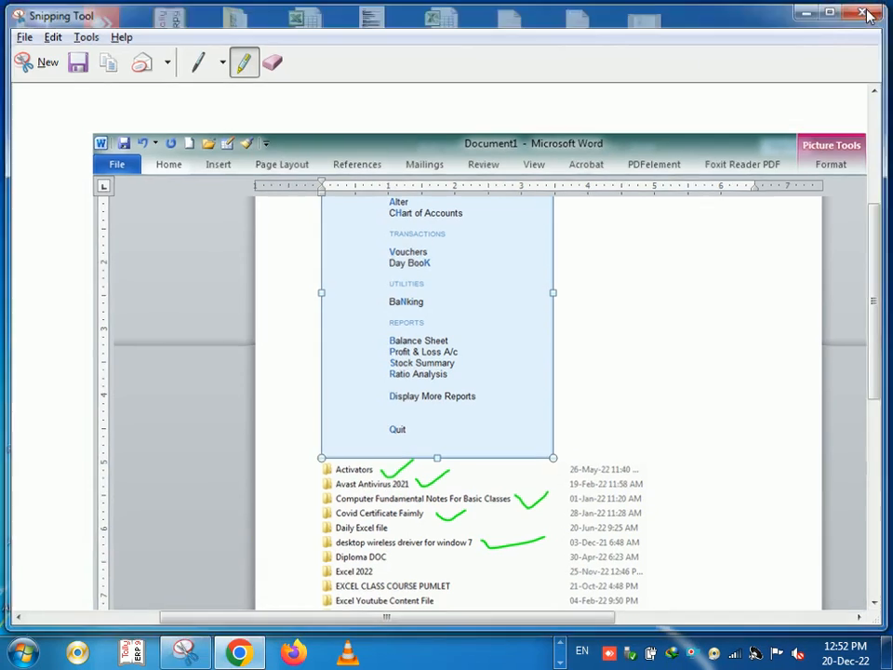
right_click(671, 282)
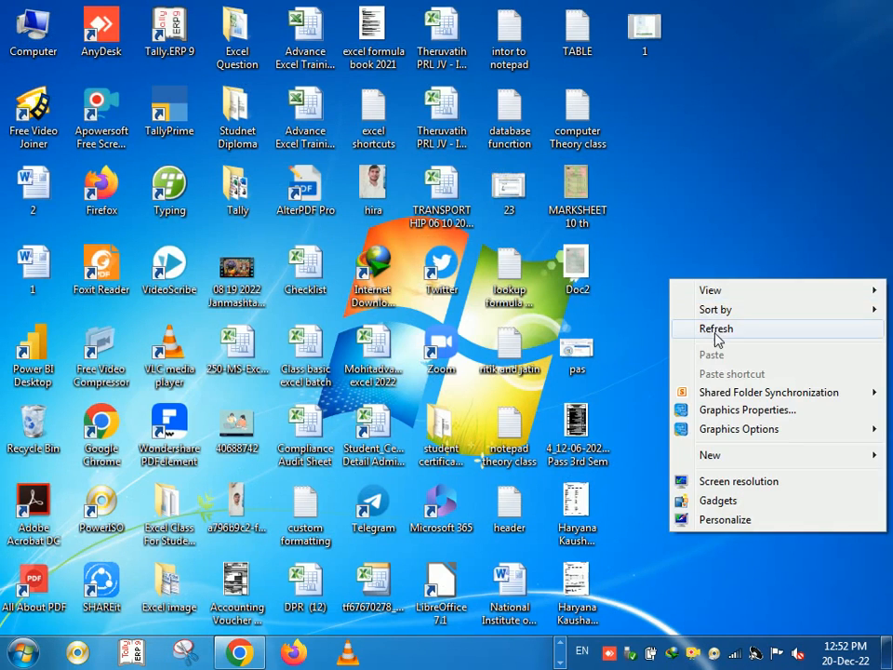
left_click(712, 331)
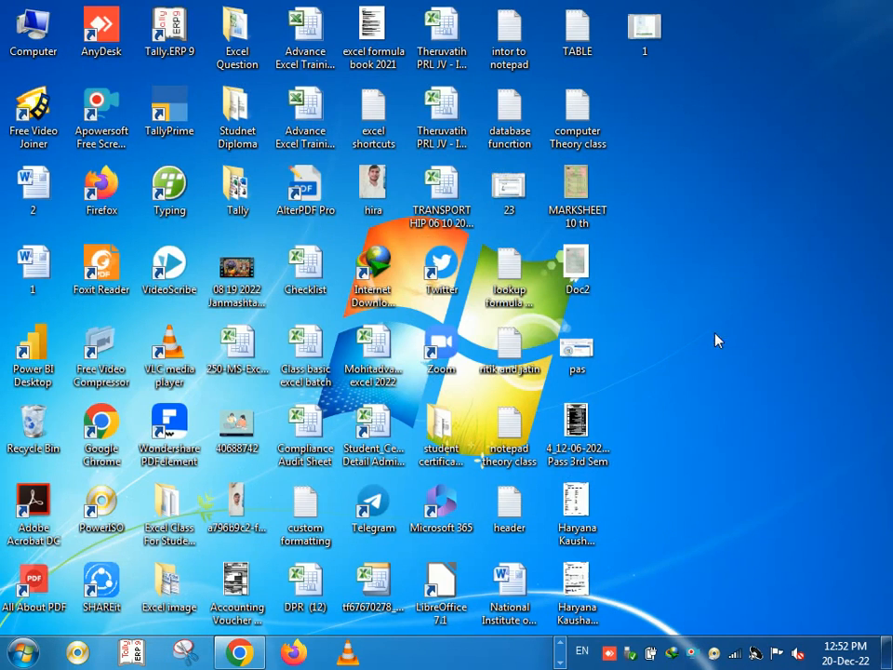
Step: Switch to the open Word document and review the Capture screen notes on its first page
left_click(561, 642)
left_click(122, 654)
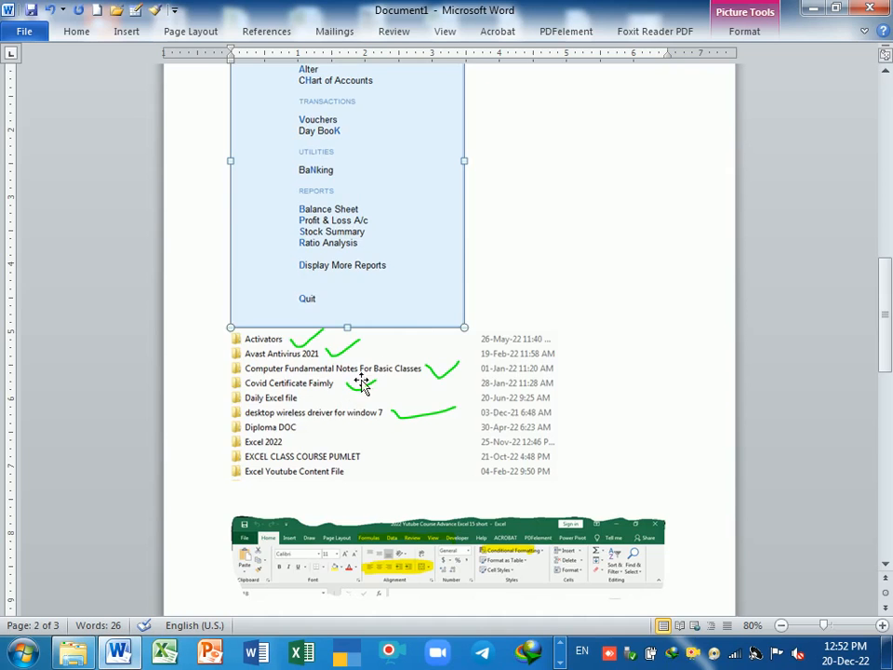
scroll(447, 386, "up", 10)
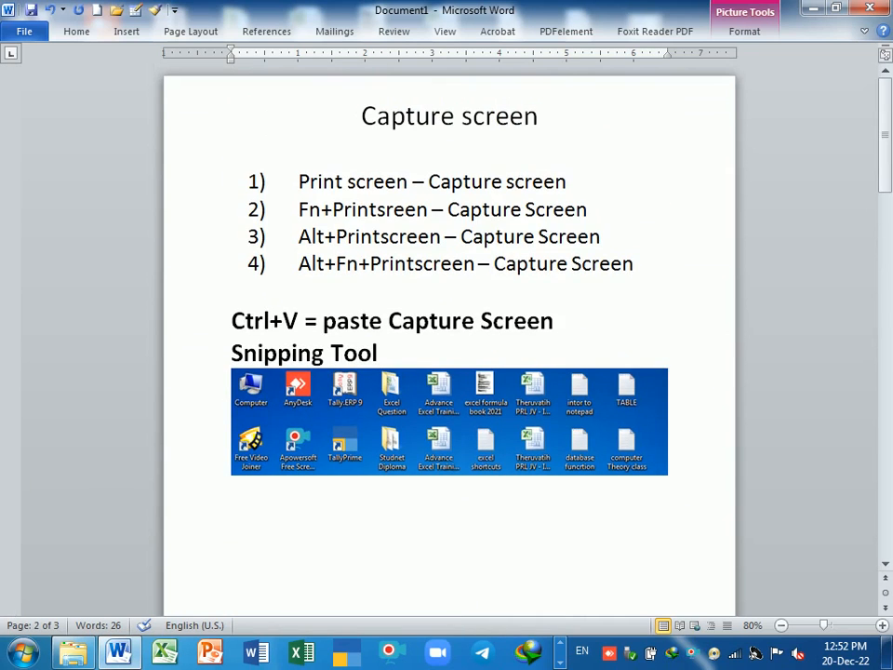